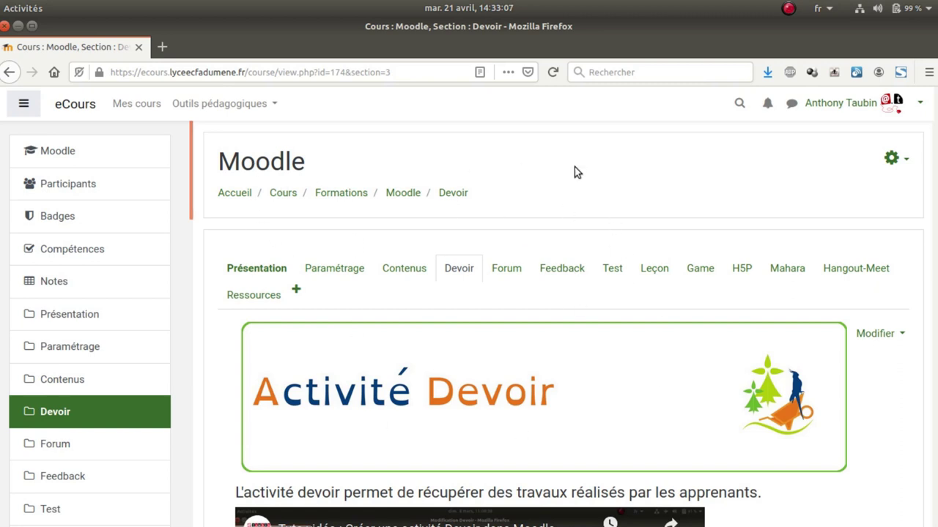
Open the settings of the "Déposer votre TD" assignment in the Devoir section.
left_click(899, 158)
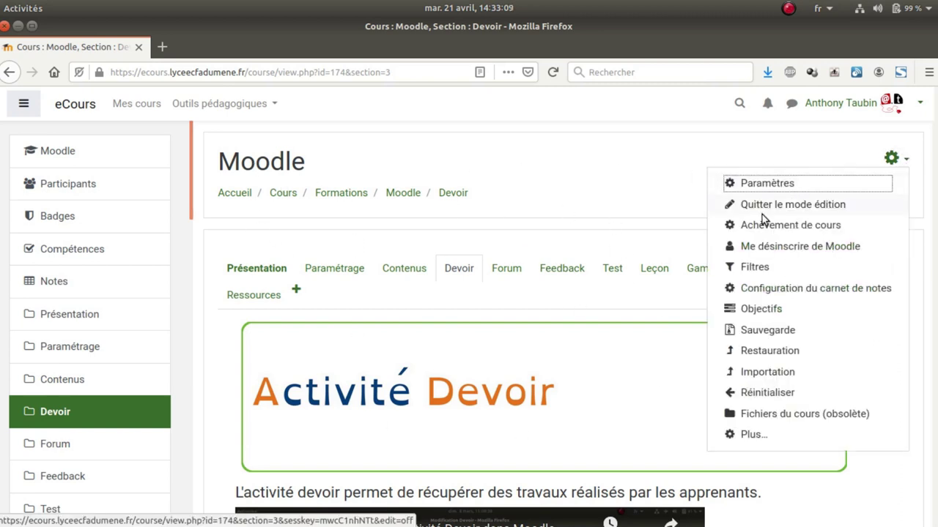
left_click(594, 190)
scroll(537, 234, "down", 5)
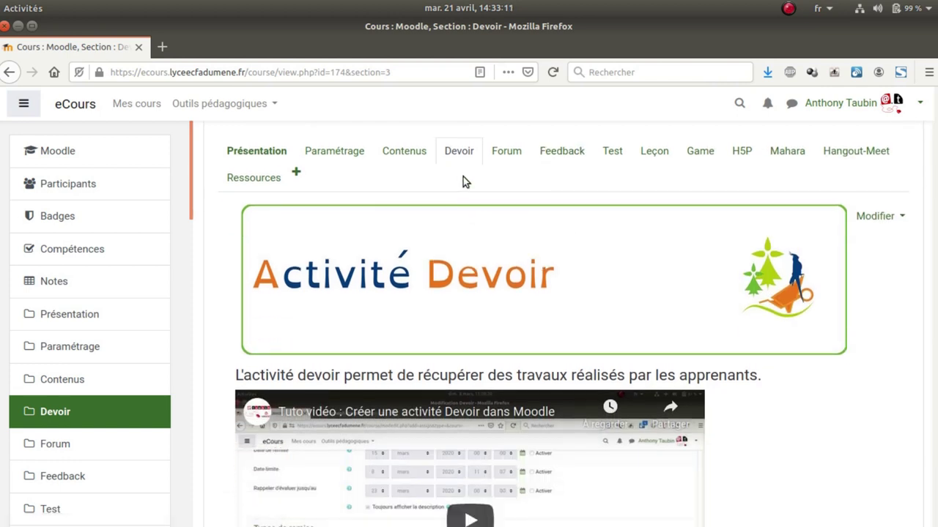
scroll(607, 237, "down", 3)
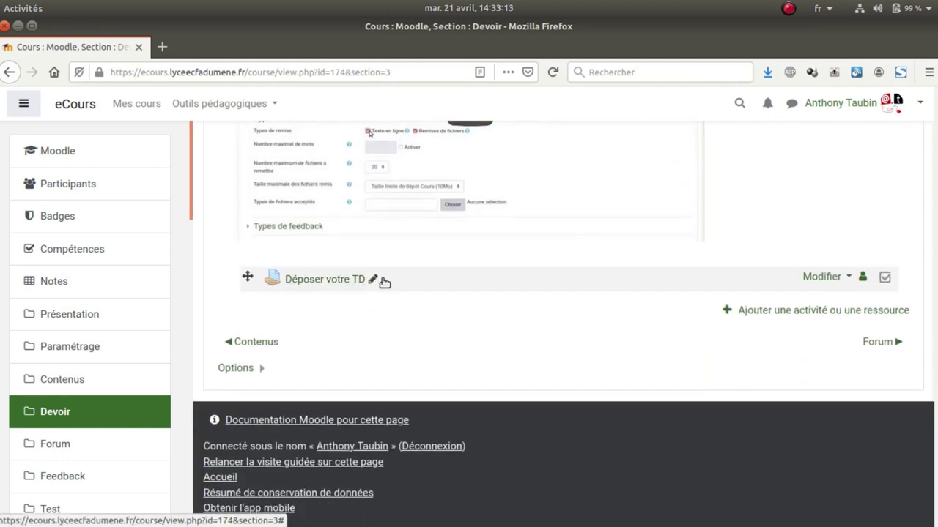
left_click(844, 277)
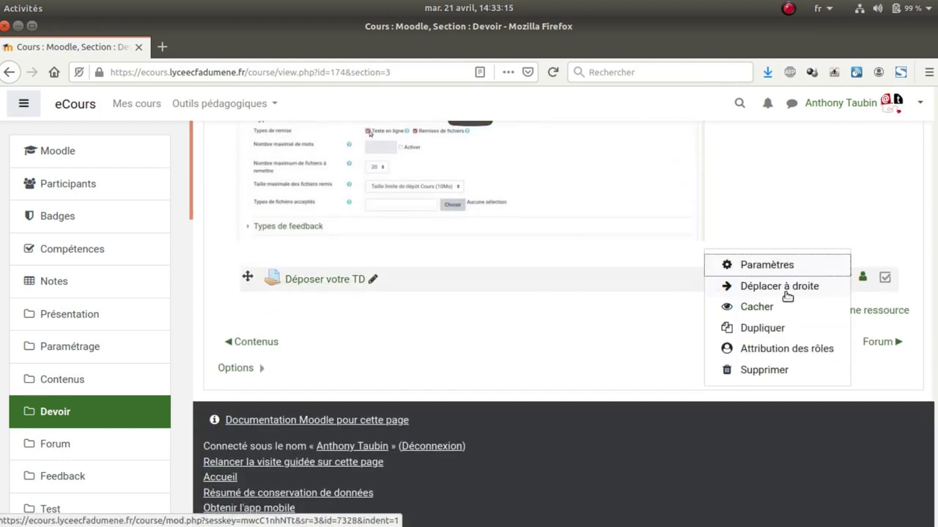
left_click(764, 267)
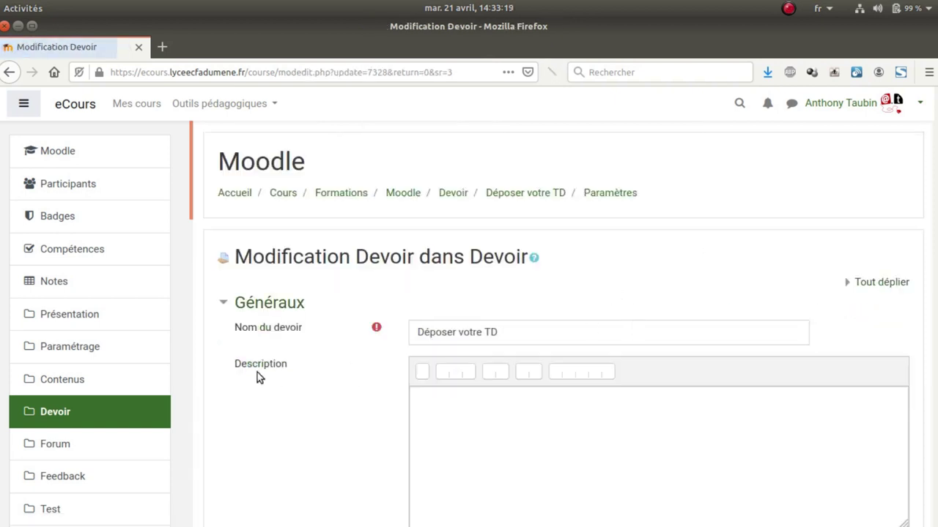
Set the assignment's grading method to "Grille d'évaluation", then save and display the assignment.
scroll(264, 374, "down", 15)
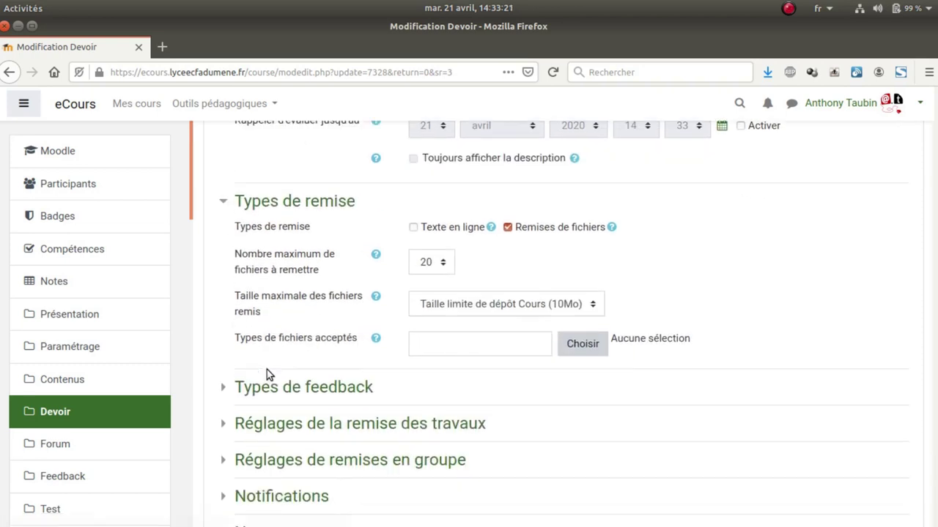
left_click(252, 338)
scroll(582, 375, "down", 4)
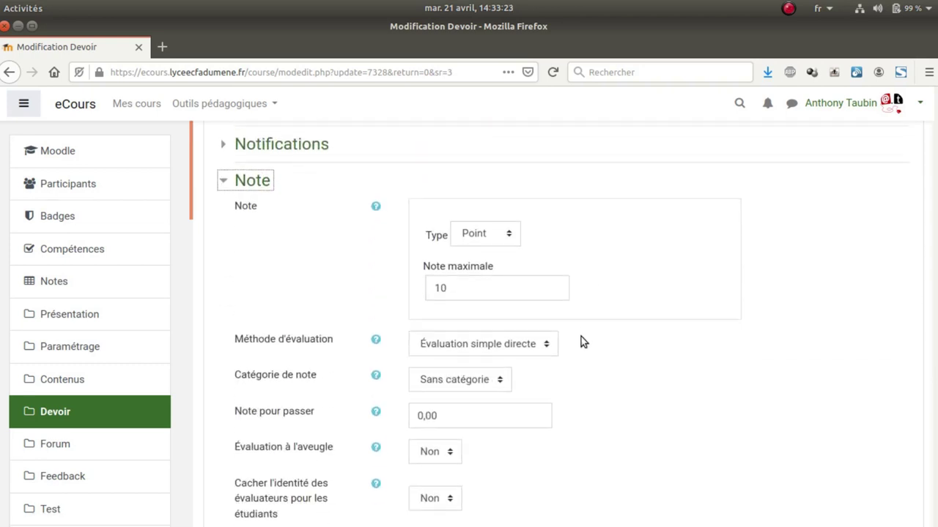
left_click(510, 348)
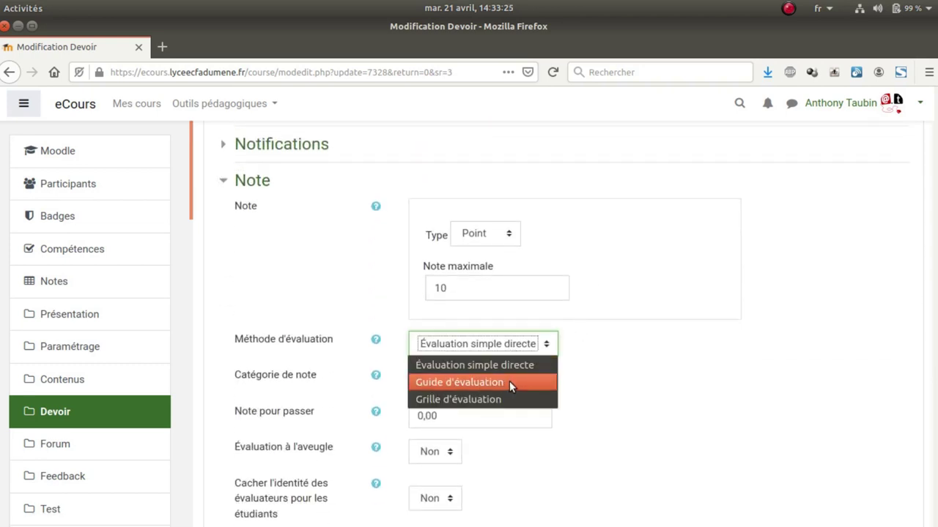
left_click(512, 399)
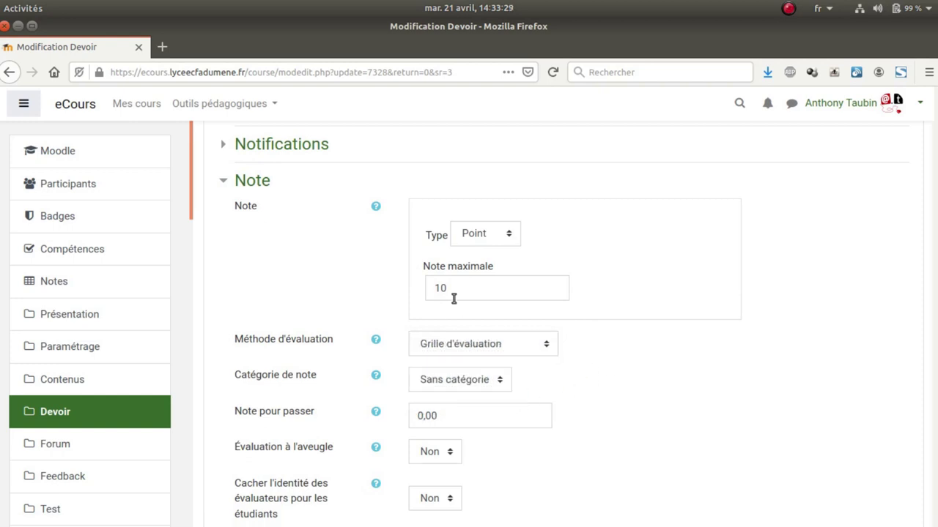
scroll(605, 336, "down", 6)
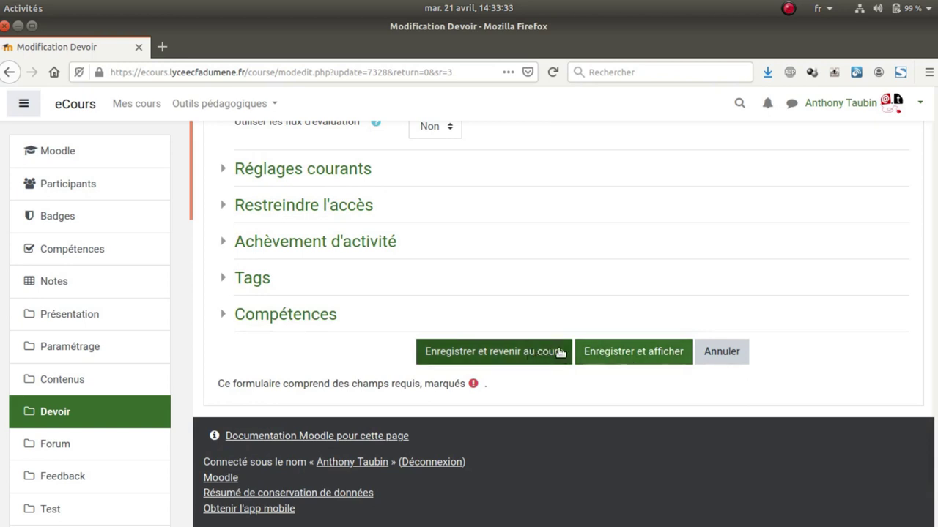
left_click(604, 354)
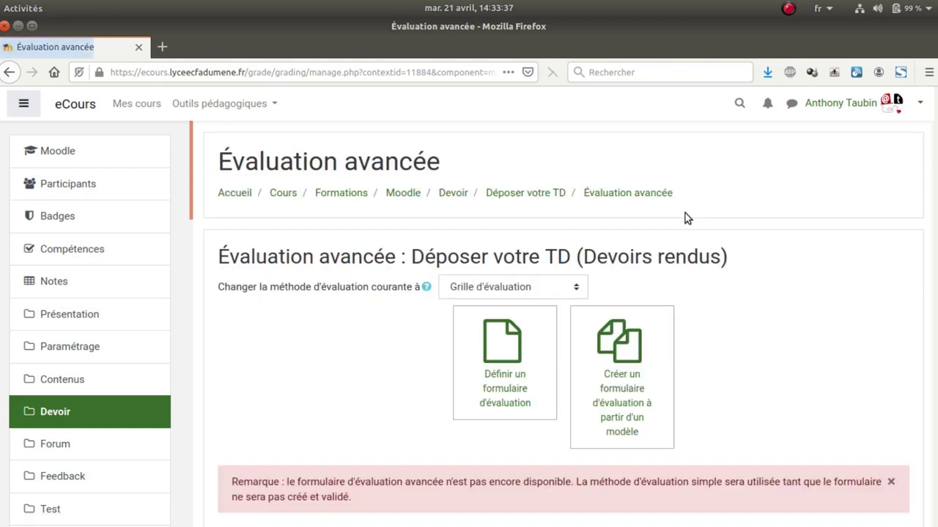
Start defining a new grading form from scratch and name it "Grille TD Moodle".
scroll(762, 293, "down", 3)
scroll(767, 300, "down", 1)
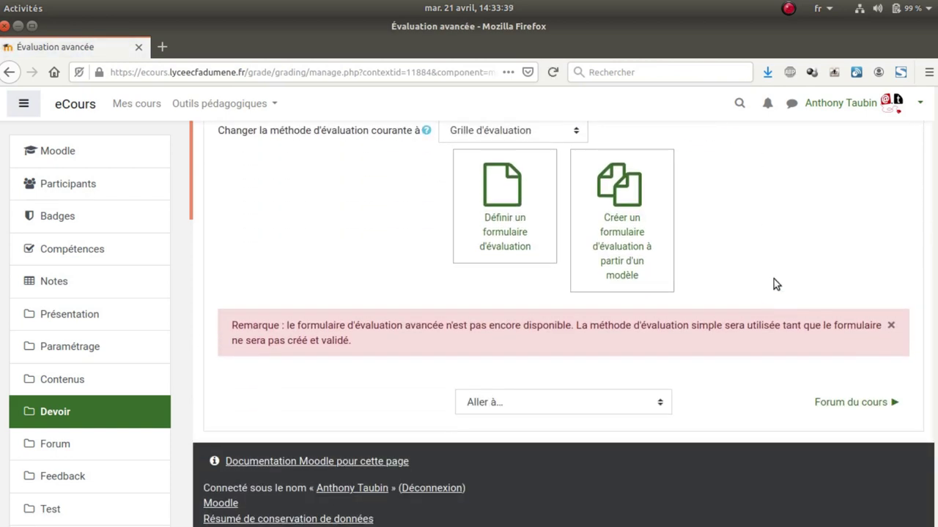
scroll(777, 271, "up", 3)
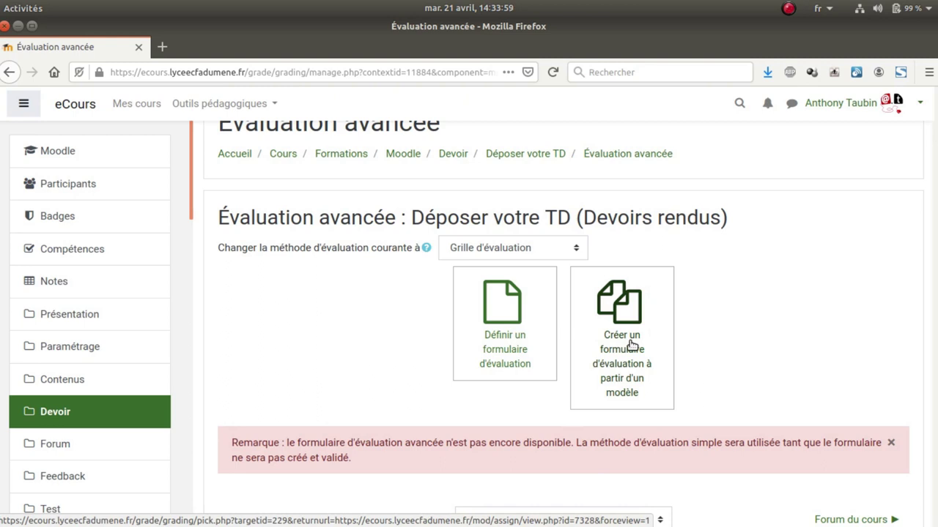
left_click(500, 343)
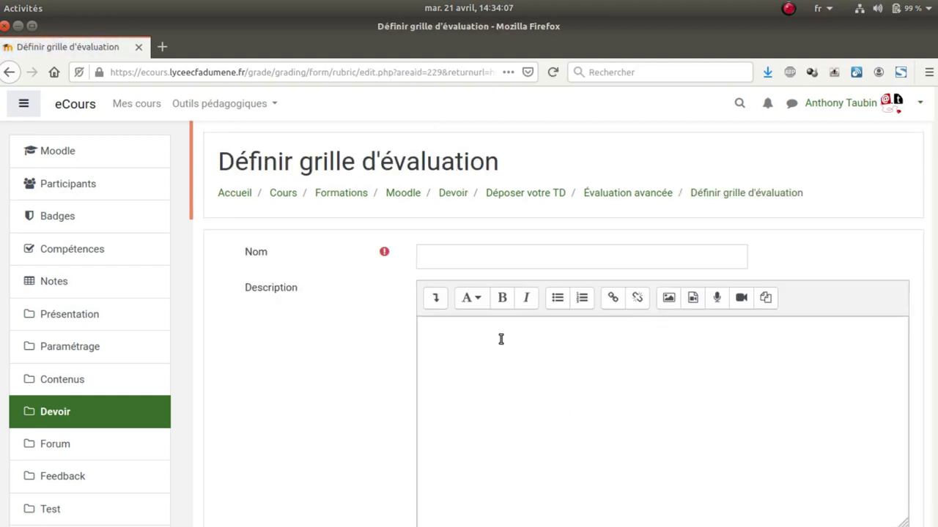
left_click(441, 263)
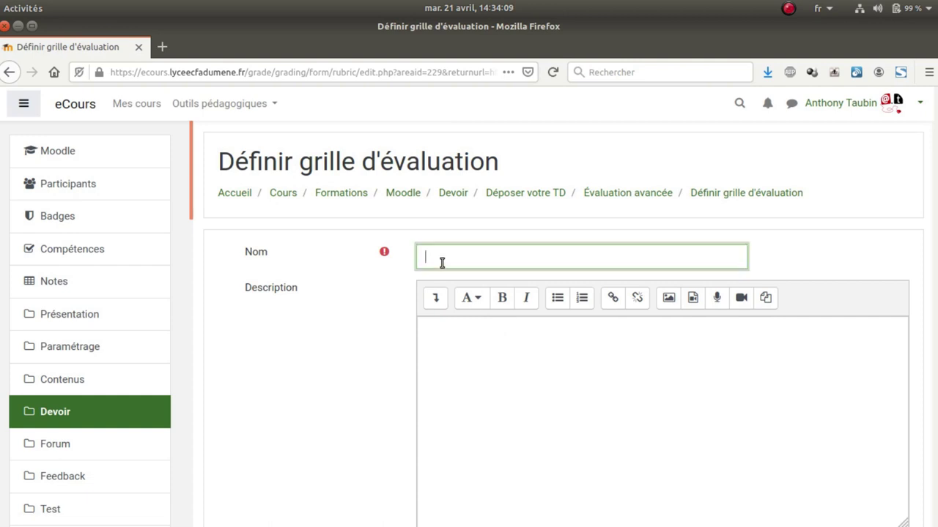
type("Grille TD Moodle")
Name the rubric's first criterion "Capacité 1" and label its 0-point level "Pas fait".
scroll(540, 350, "down", 4)
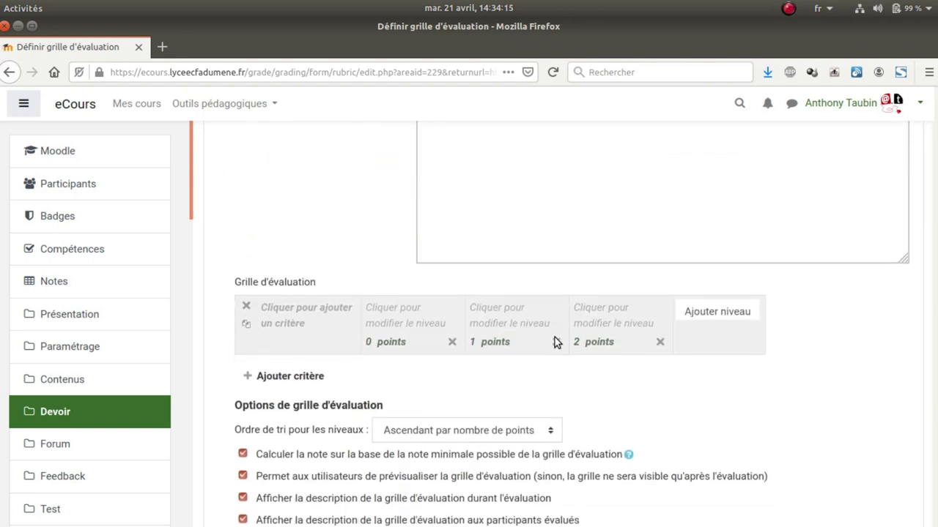
scroll(659, 359, "down", 2)
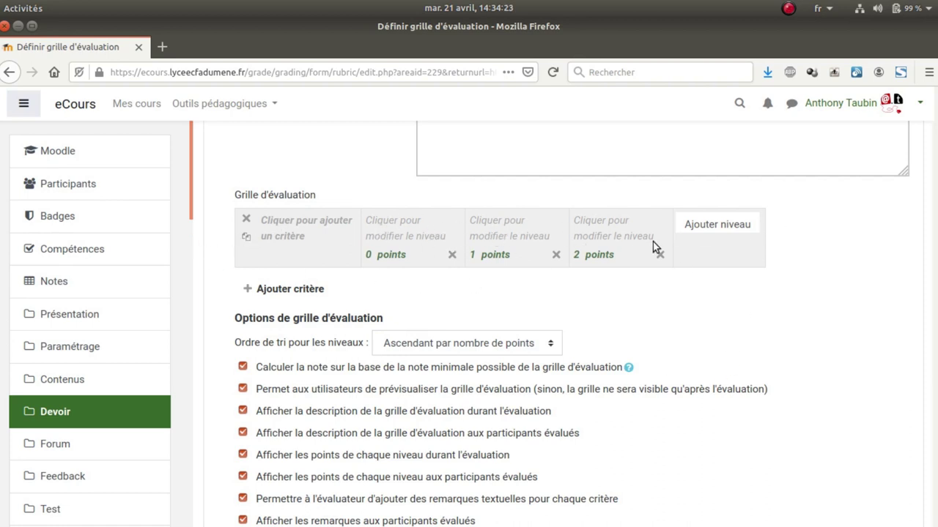
left_click(282, 225)
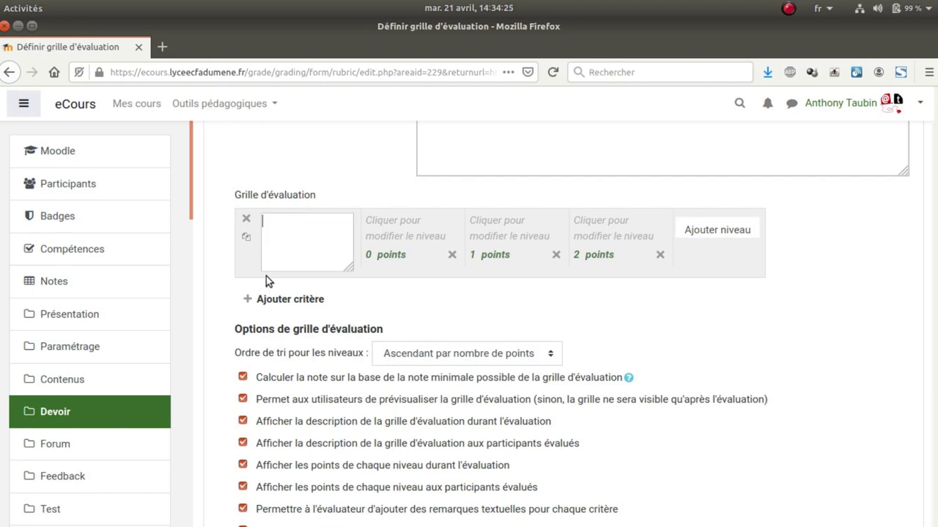
type("Capacité 1")
left_click(433, 233)
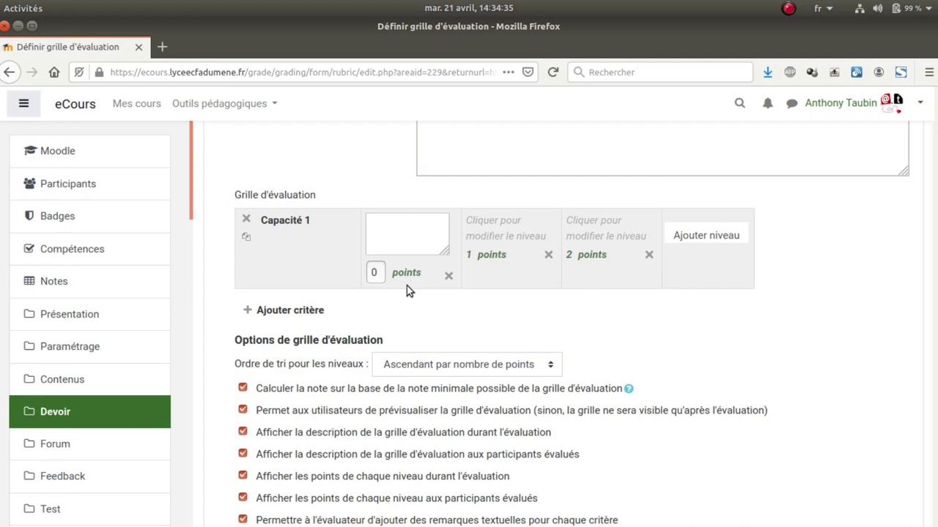
type("Pas fait")
Label the 1-point level of Capacité 1 "- -" and its 2-point level "-".
left_click(488, 227)
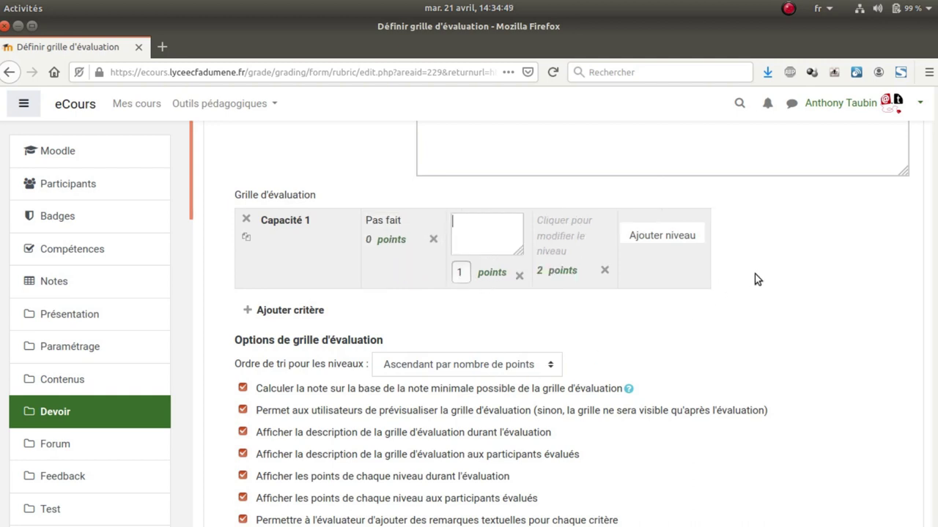
type("--")
left_click(594, 228)
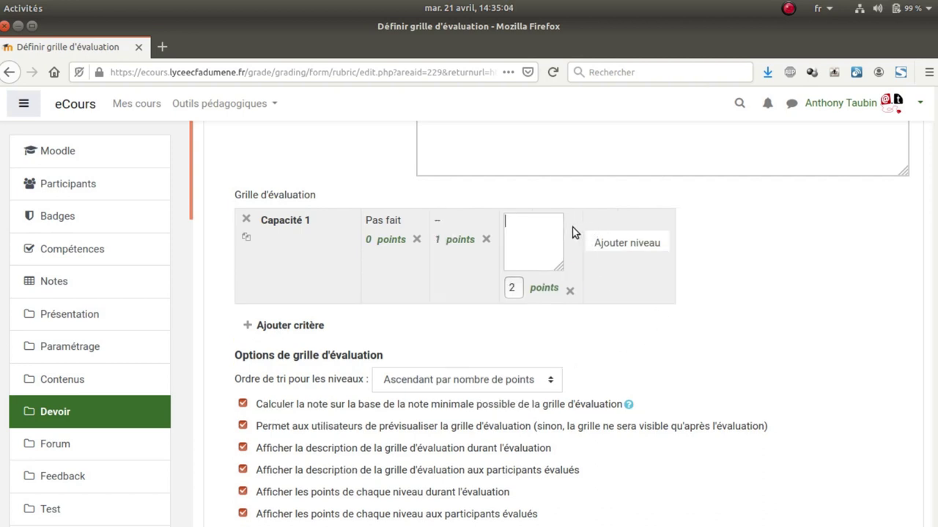
left_click(437, 223)
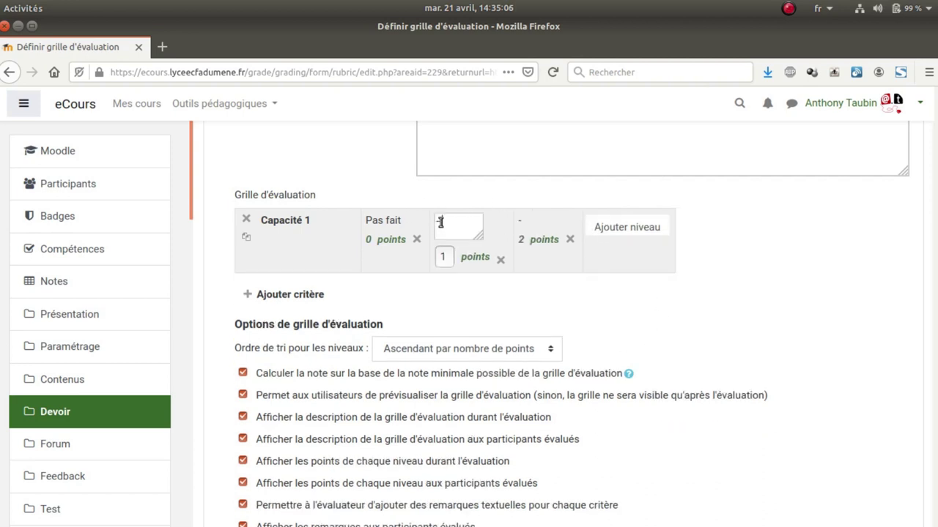
Add two levels to Capacité 1: "+" worth 3 points and "++" worth 4 points.
left_click(607, 228)
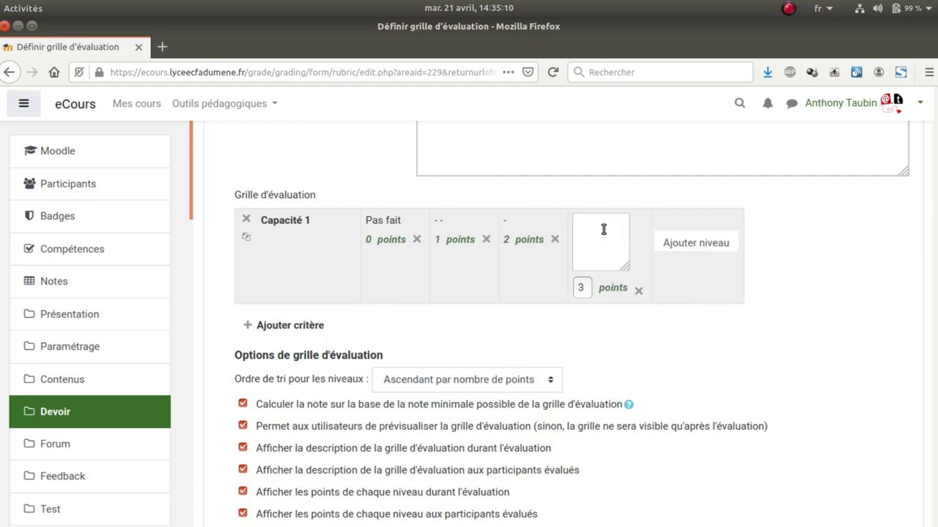
type("+")
left_click(679, 246)
type("++")
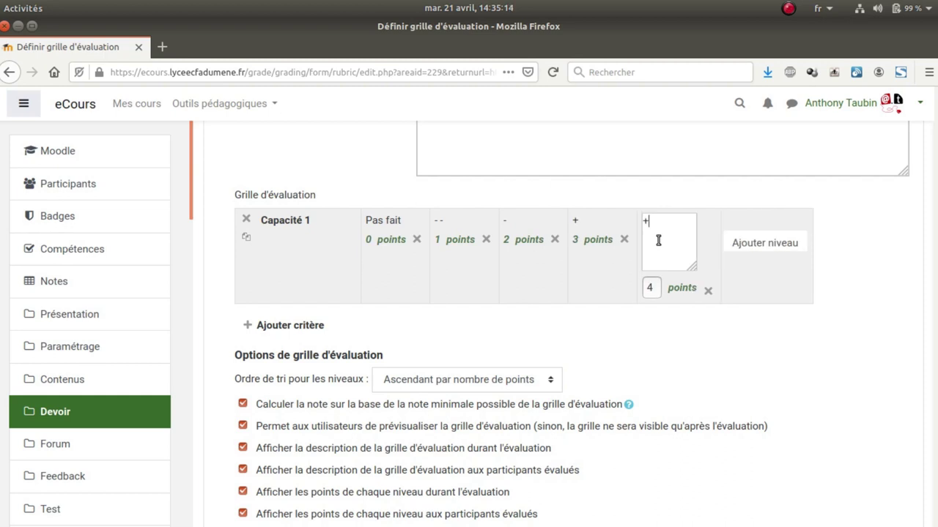
left_click(600, 271)
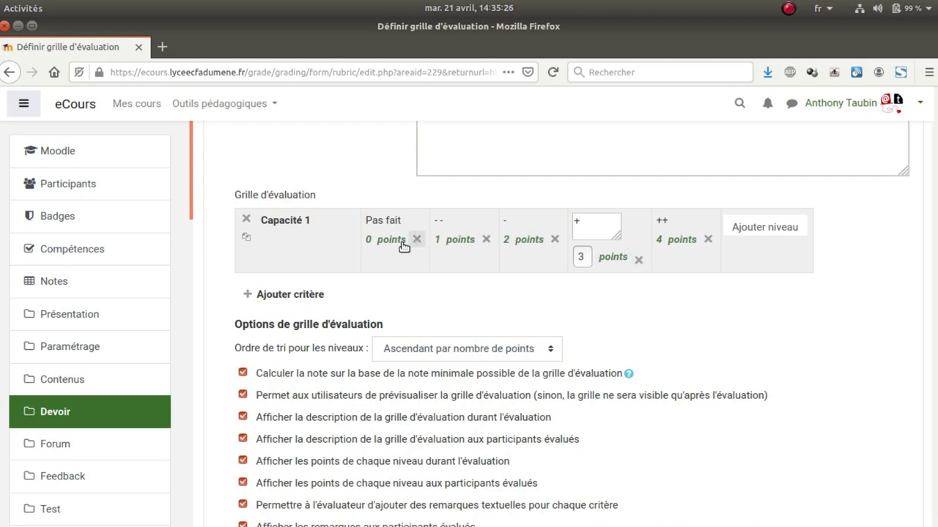
left_click(755, 252)
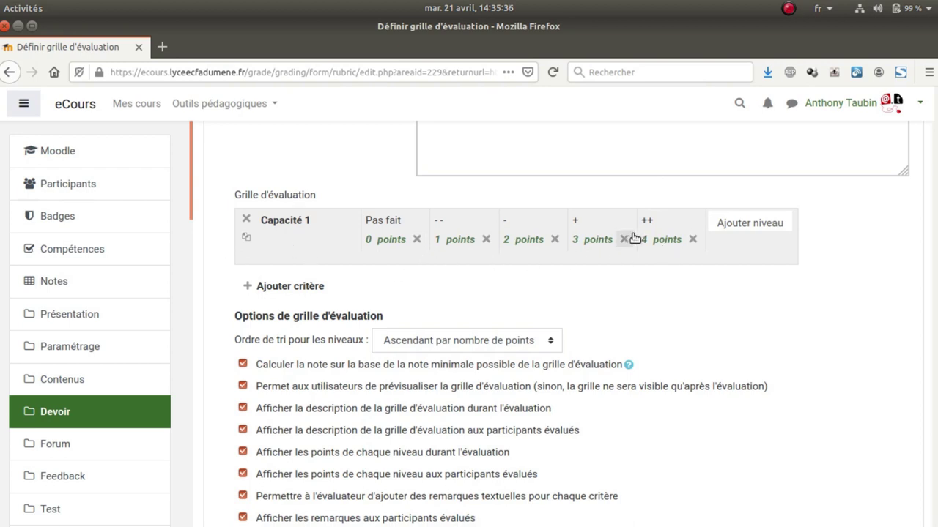
Add a second criterion named "Capacité 2" and label its 0-point level "Pas fait".
left_click(302, 287)
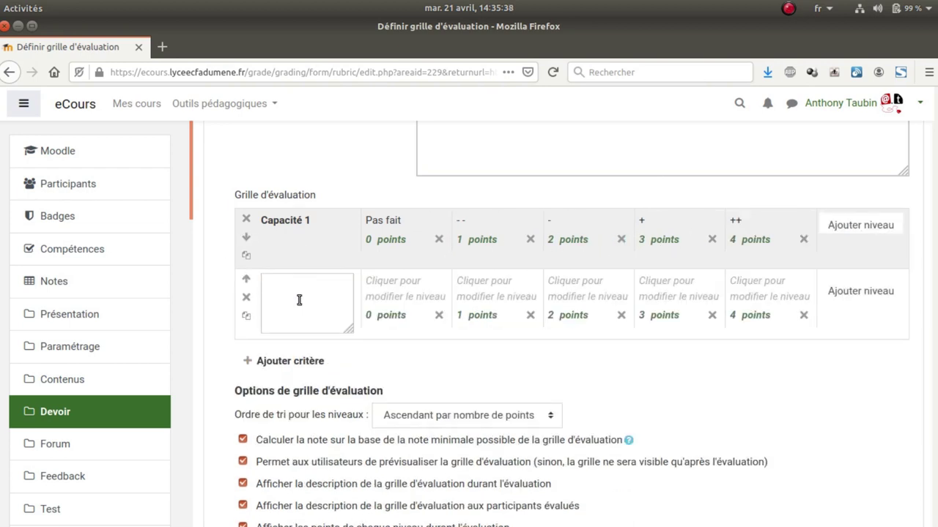
type("Capacité 2")
left_click(390, 284)
type("Pas fait")
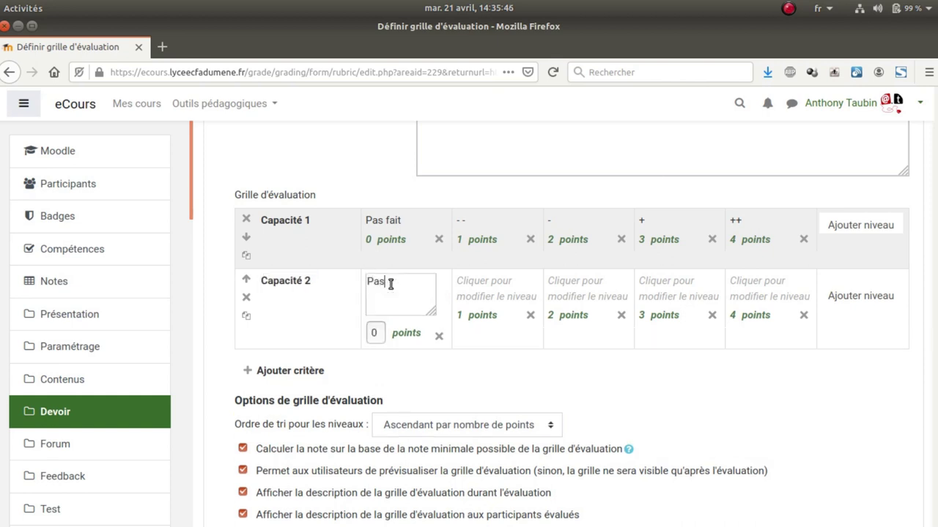
Label the 1- to 4-point levels of Capacité 2 "- - -", "- -", "-" and "+" in that order.
left_click(492, 283)
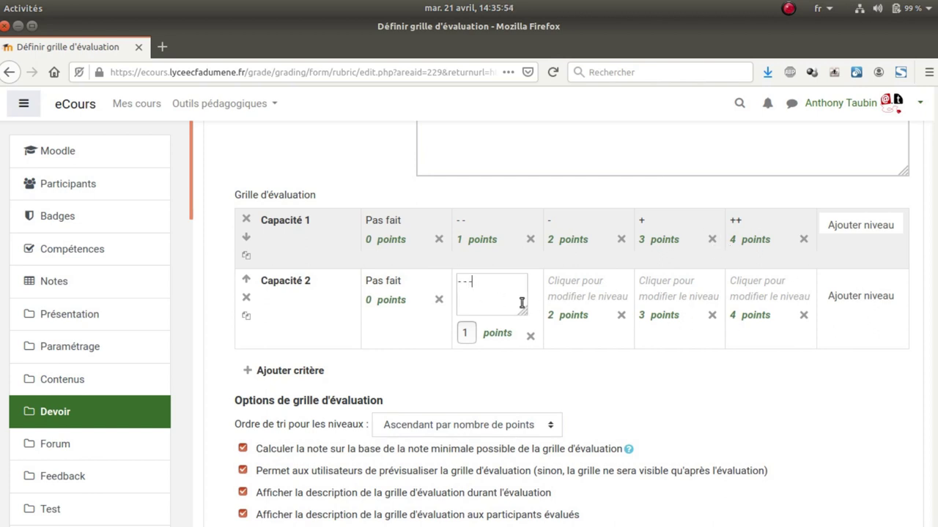
left_click(605, 283)
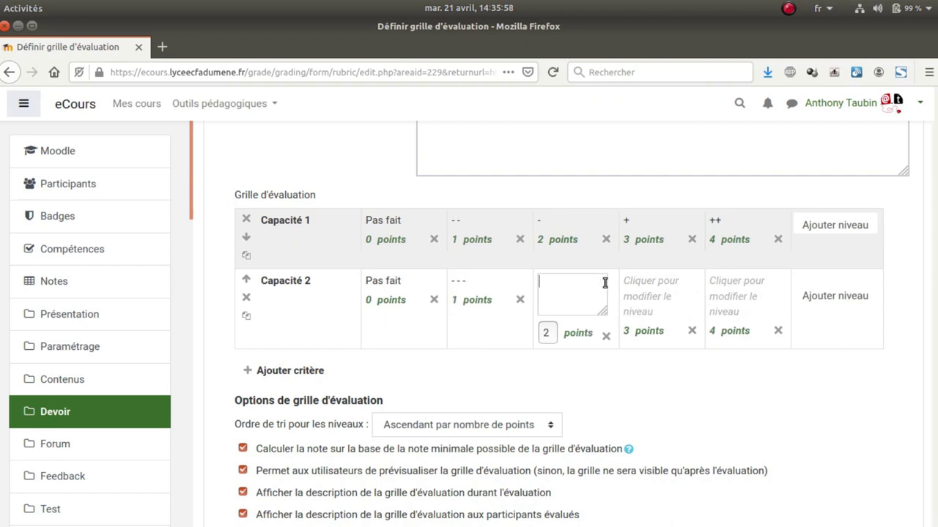
type("--")
left_click(643, 289)
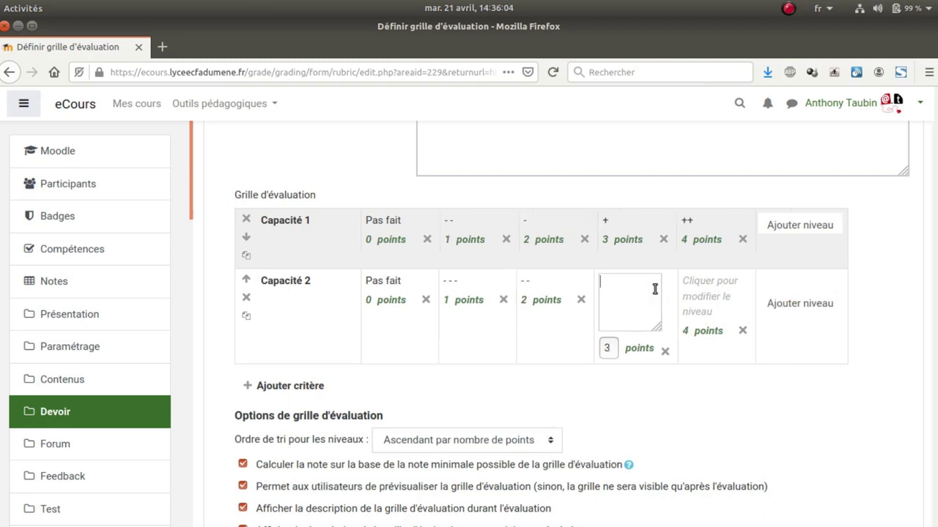
type("-")
left_click(714, 288)
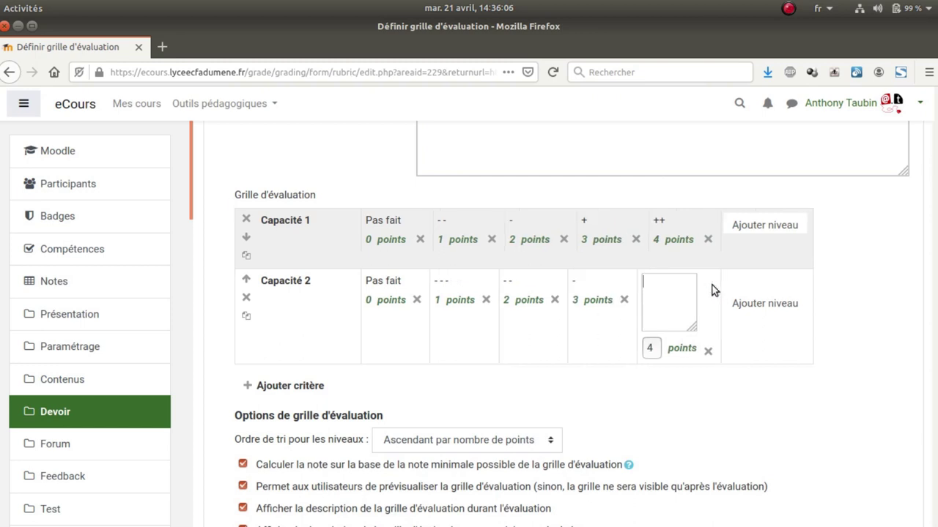
type("+")
Add two levels to Capacité 2: "++" worth 5 points and "+++" worth 6 points.
left_click(765, 303)
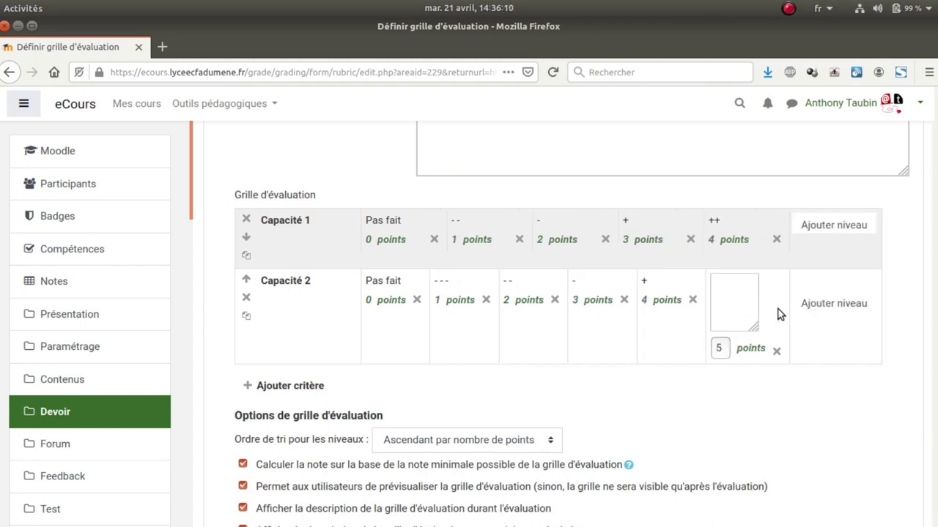
type("++")
left_click(823, 303)
type("+++")
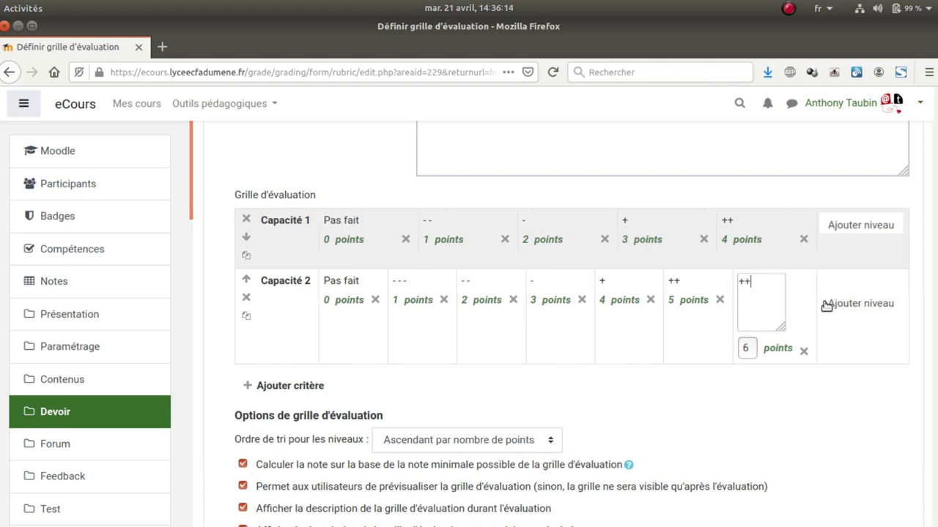
left_click(870, 331)
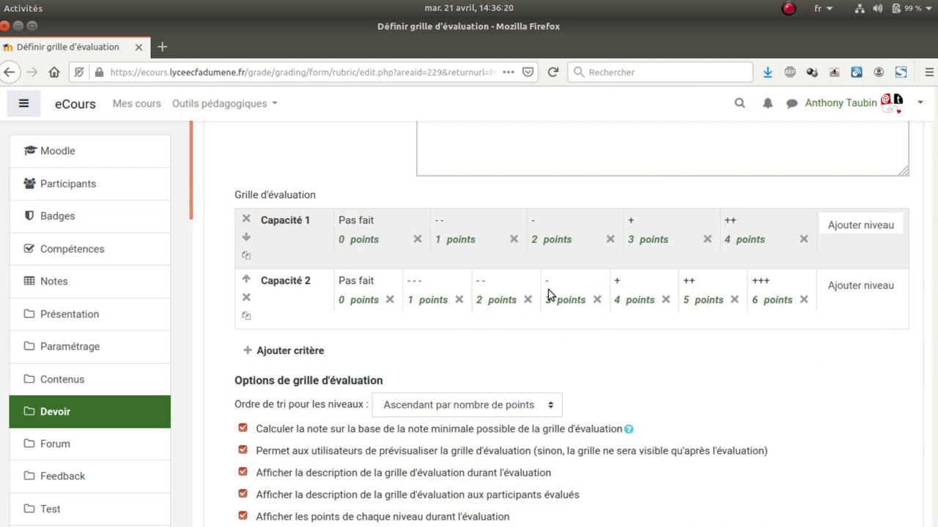
Review the two criteria of the grid, its name and description, and the evaluation grid options below them.
scroll(551, 292, "down", 5)
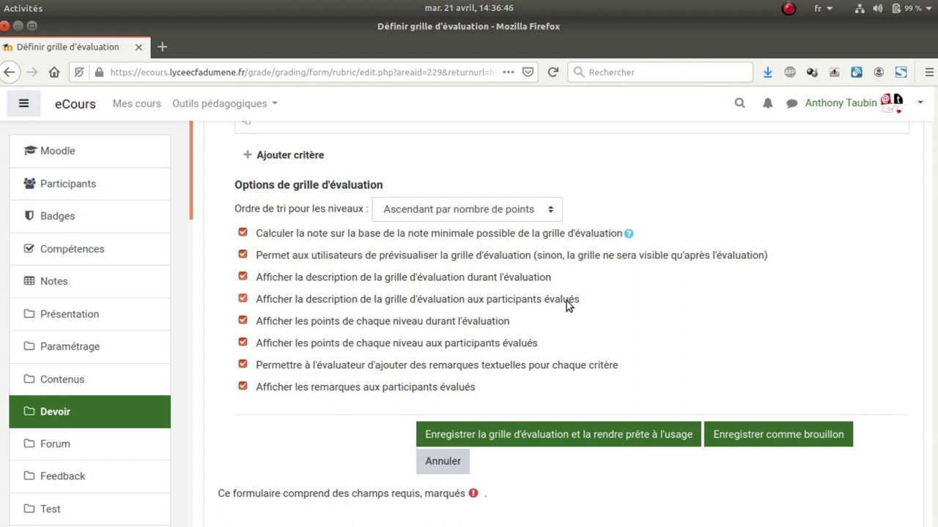
scroll(601, 304, "up", 3)
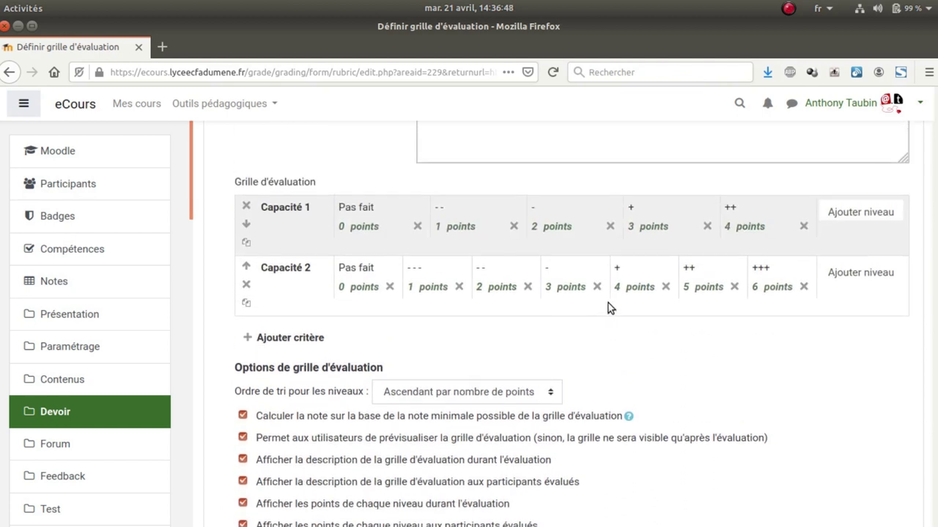
scroll(607, 304, "up", 3)
scroll(543, 233, "up", 2)
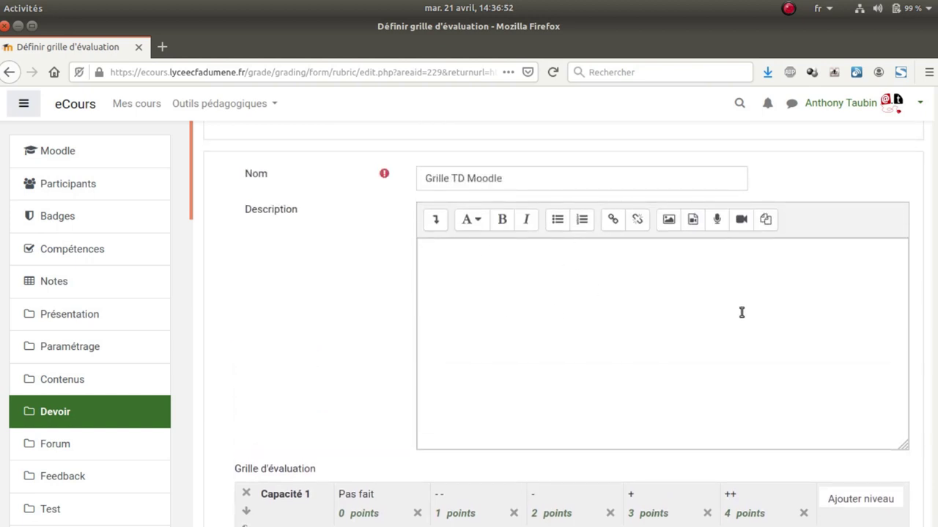
scroll(572, 326, "down", 6)
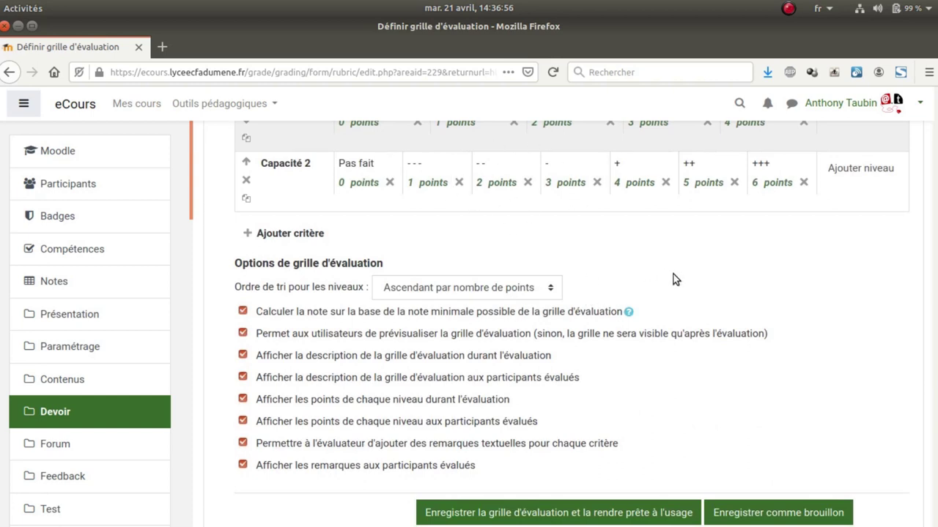
scroll(680, 258, "down", 1)
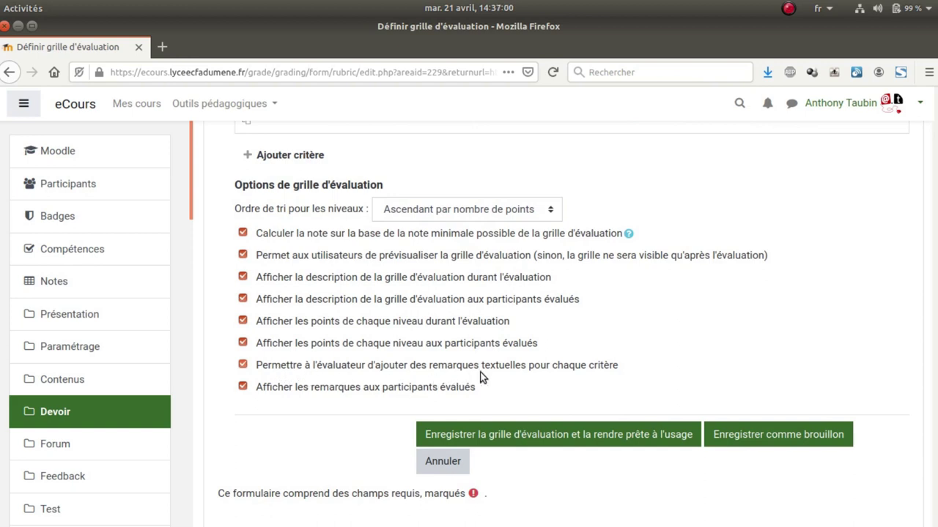
scroll(698, 376, "up", 3)
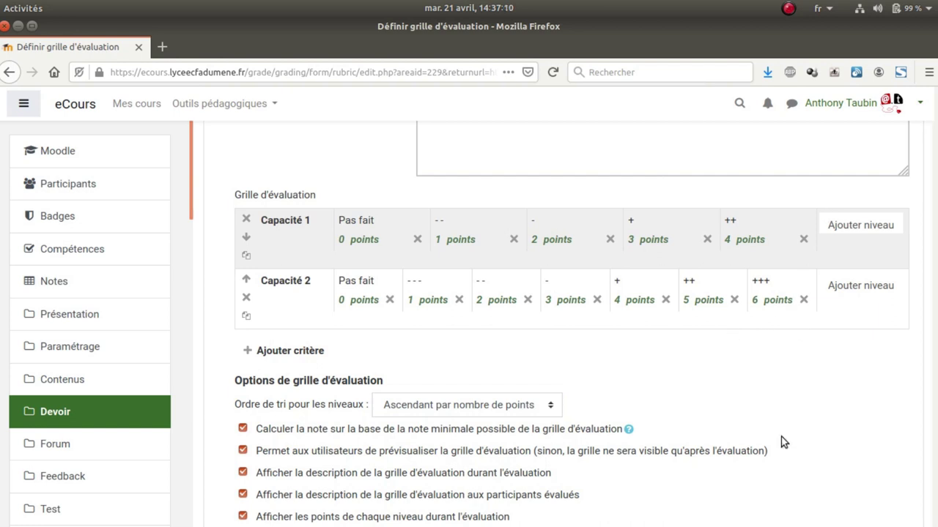
scroll(847, 353, "down", 3)
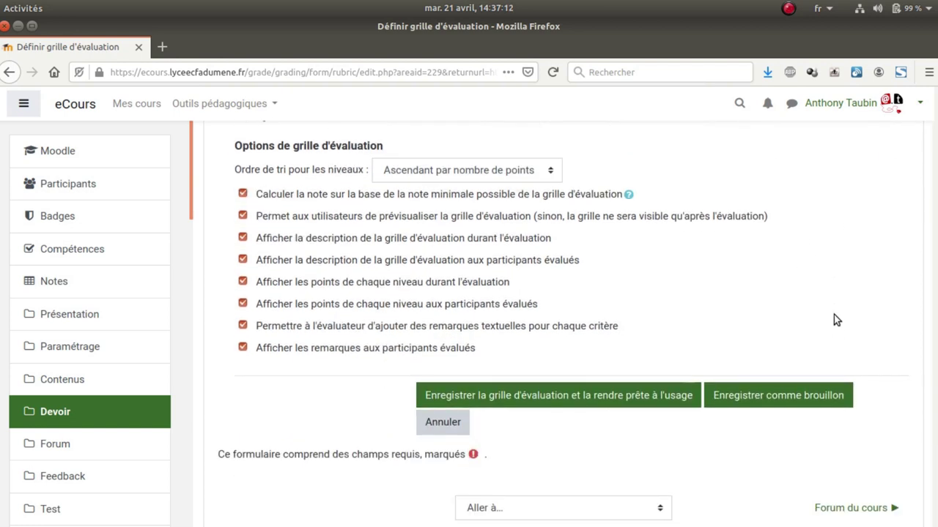
scroll(340, 385, "down", 2)
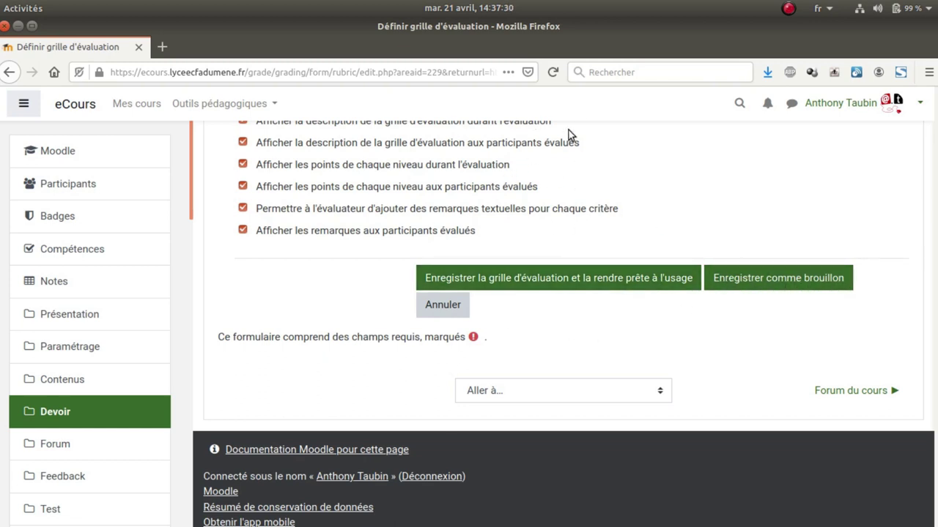
Save the evaluation grid as ready for use and open the assignment's grading page.
left_click(518, 277)
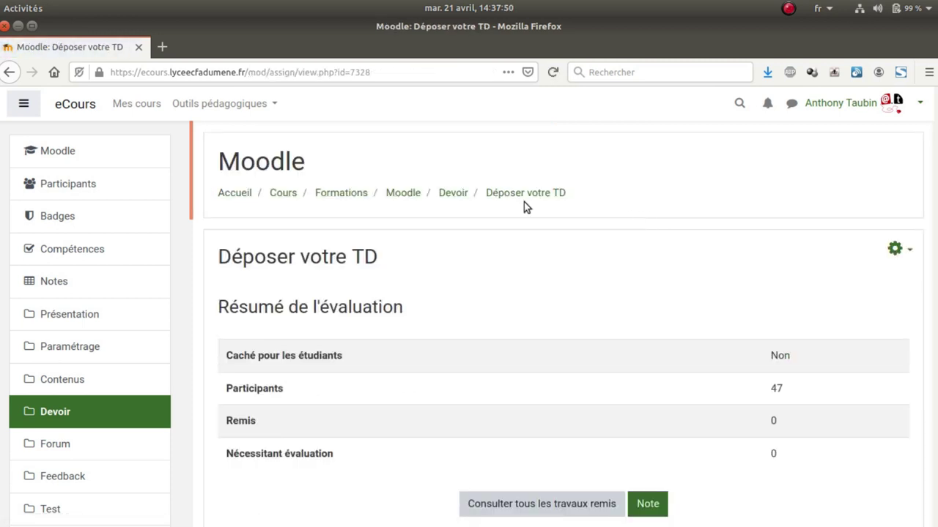
scroll(512, 290, "down", 3)
left_click(647, 386)
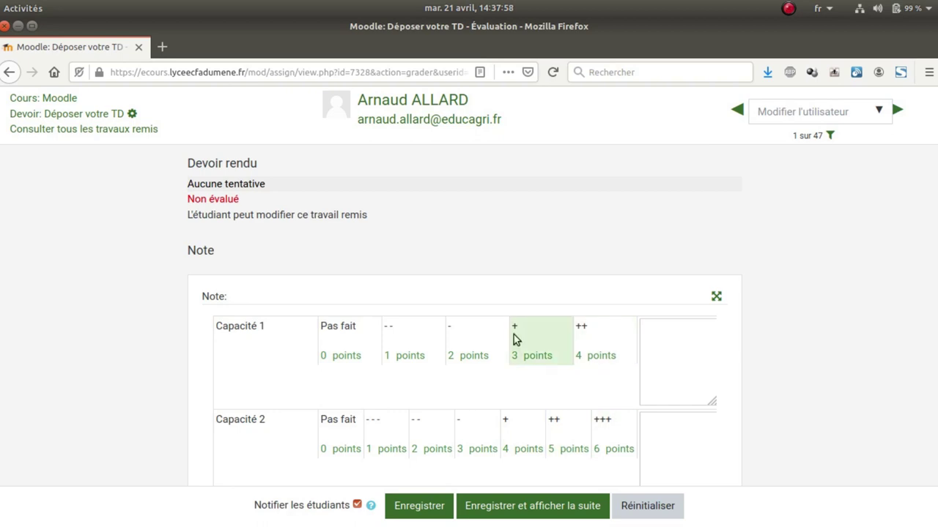
Rate the student 3 points on Capacité 1 and 4 points on Capacité 2, with remarks "commentaire 1" and "commentaire 2".
left_click(538, 341)
left_click(528, 443)
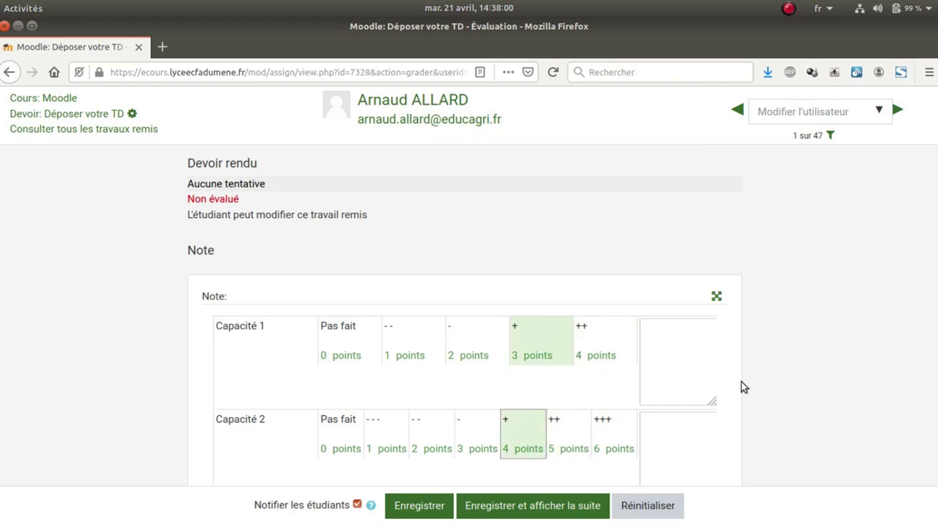
scroll(697, 352, "down", 2)
left_click(684, 295)
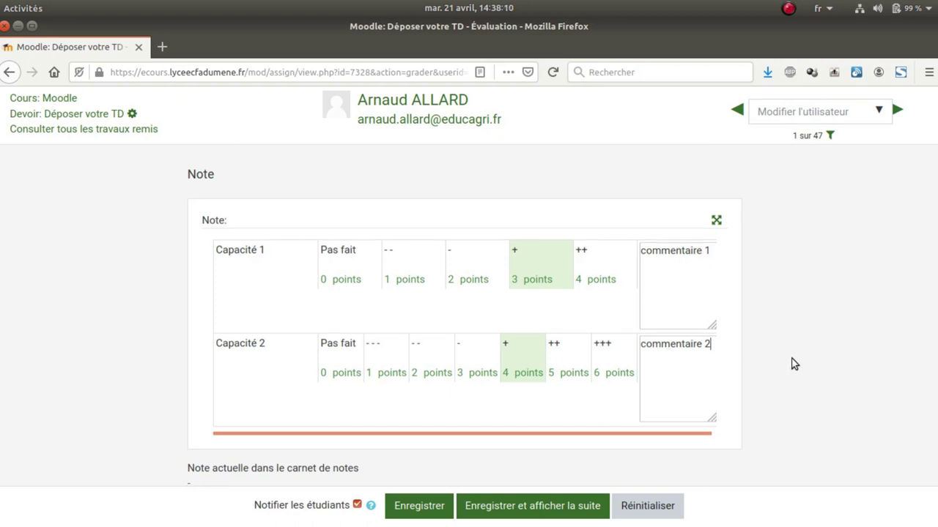
Enter the feedback comment "Bon travail." and turn off student notification.
scroll(792, 364, "down", 3)
left_click(264, 450)
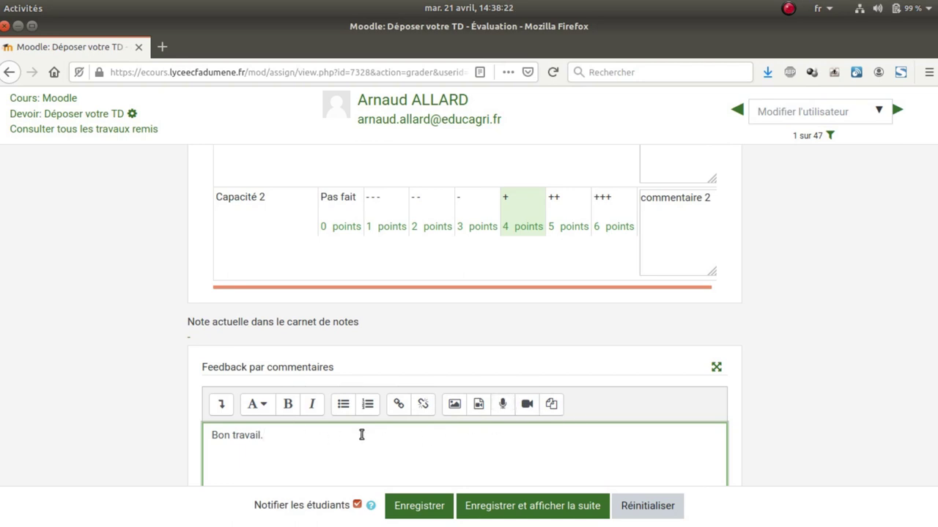
left_click(357, 505)
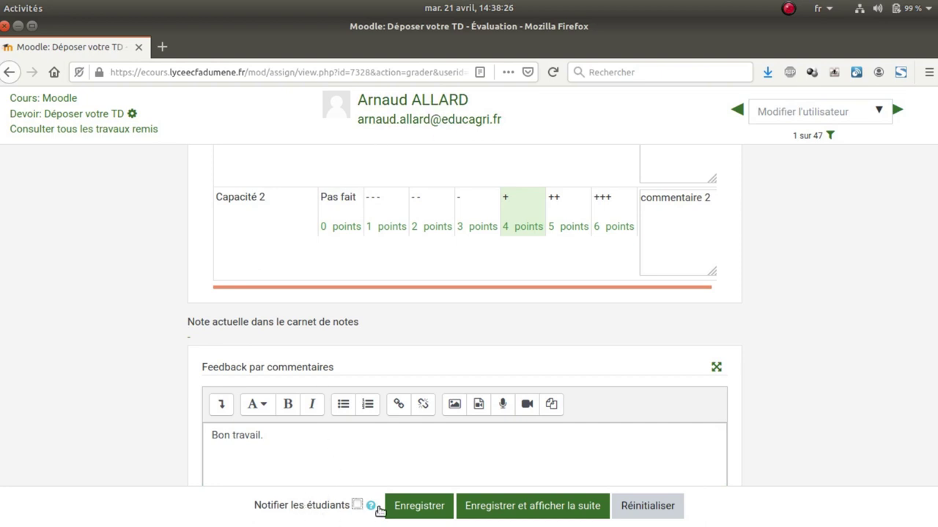
Save the student's grade and feedback, and check the current grade in the gradebook.
scroll(840, 342, "up", 6)
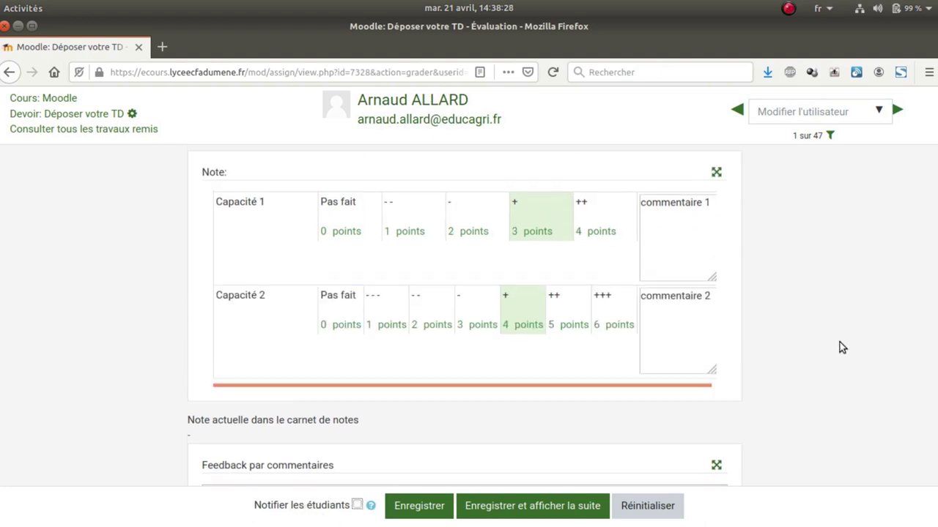
scroll(885, 362, "down", 2)
scroll(885, 362, "down", 4)
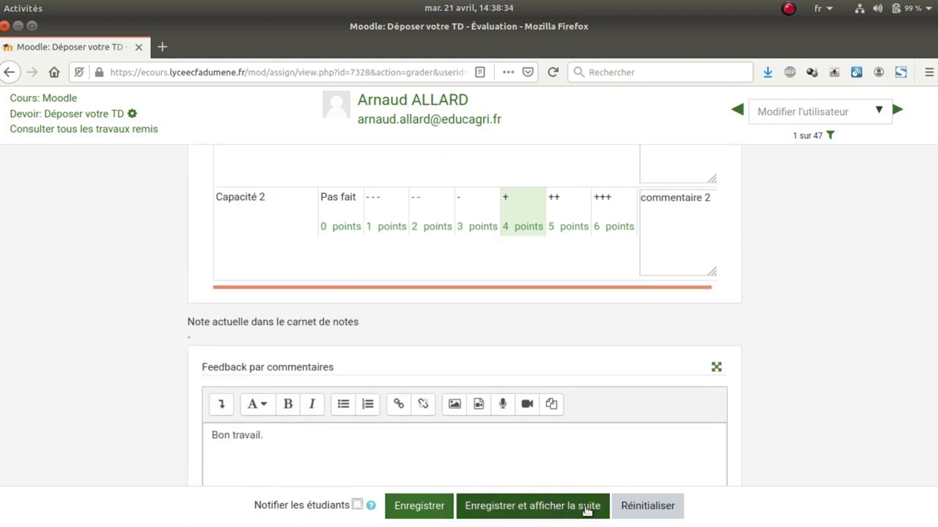
left_click(418, 505)
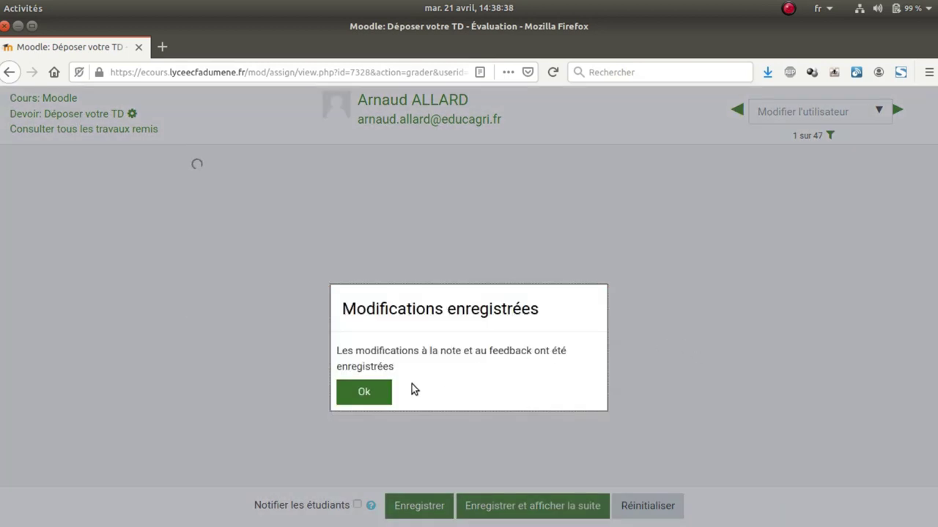
left_click(371, 392)
scroll(567, 239, "down", 5)
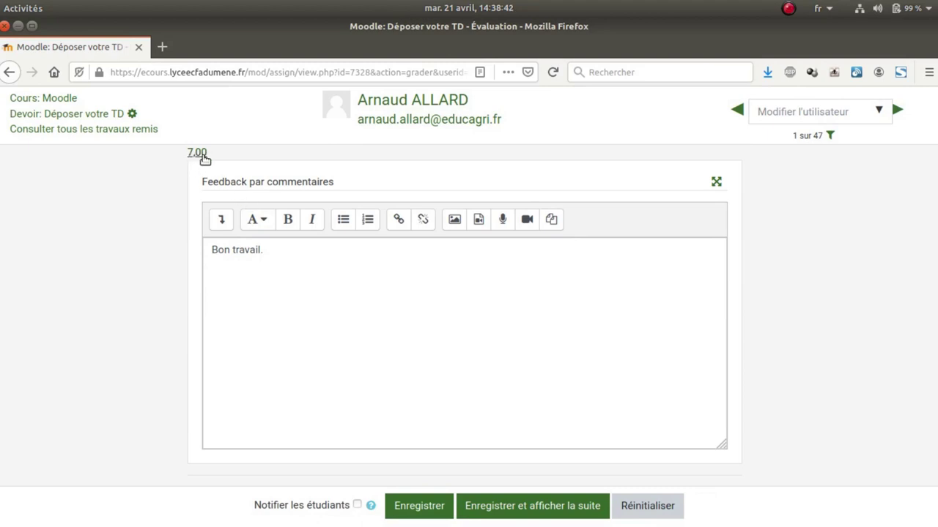
scroll(329, 280, "up", 2)
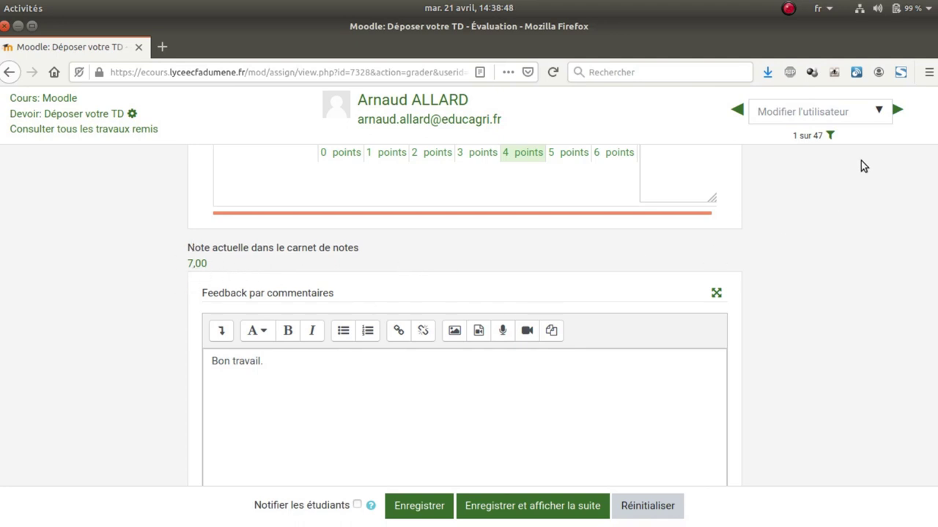
Look at the second student's grading page and the list of participants, and return to the first student.
left_click(896, 110)
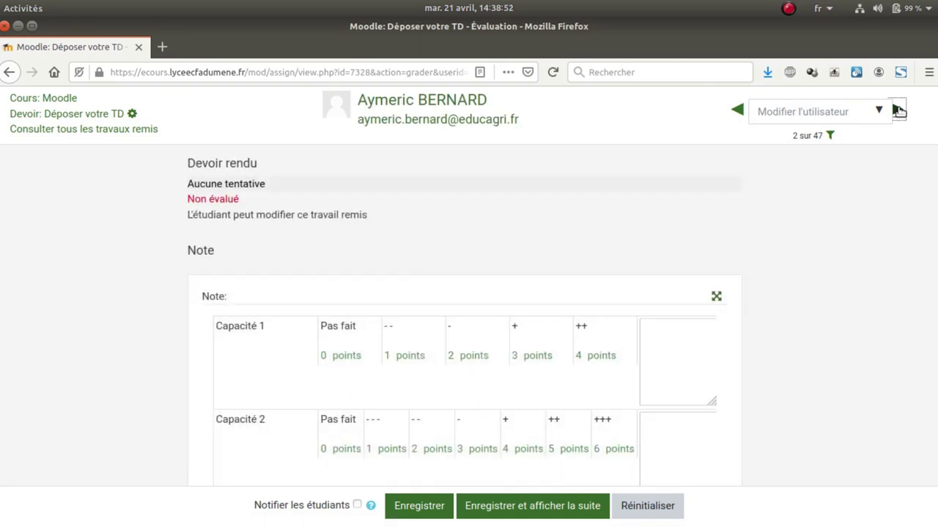
left_click(878, 111)
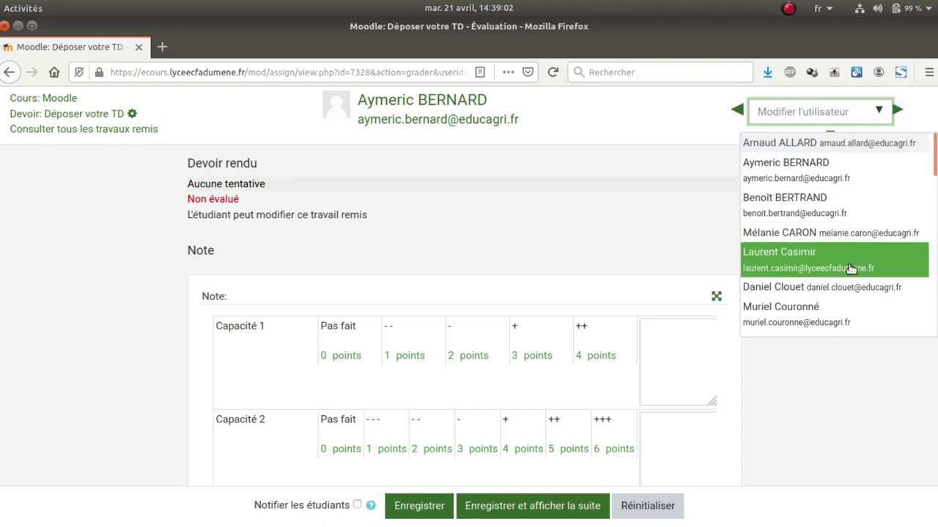
left_click(838, 377)
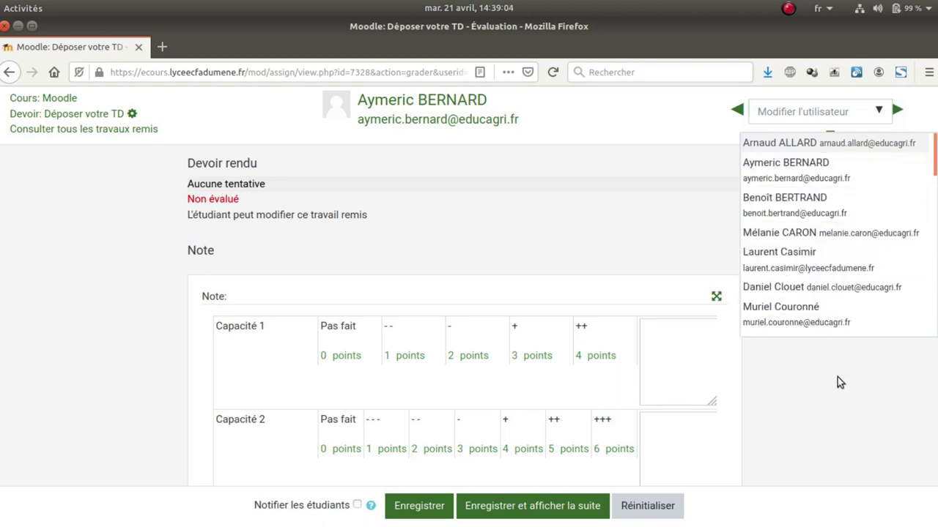
left_click(737, 111)
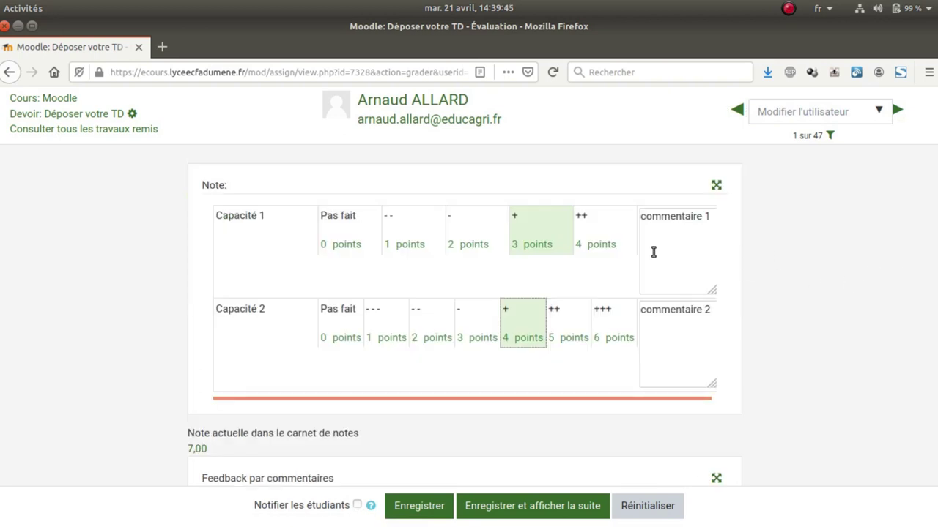
Deselect the chosen levels of Capacité 1 and Capacité 2 and erase both remarks.
left_click(548, 242)
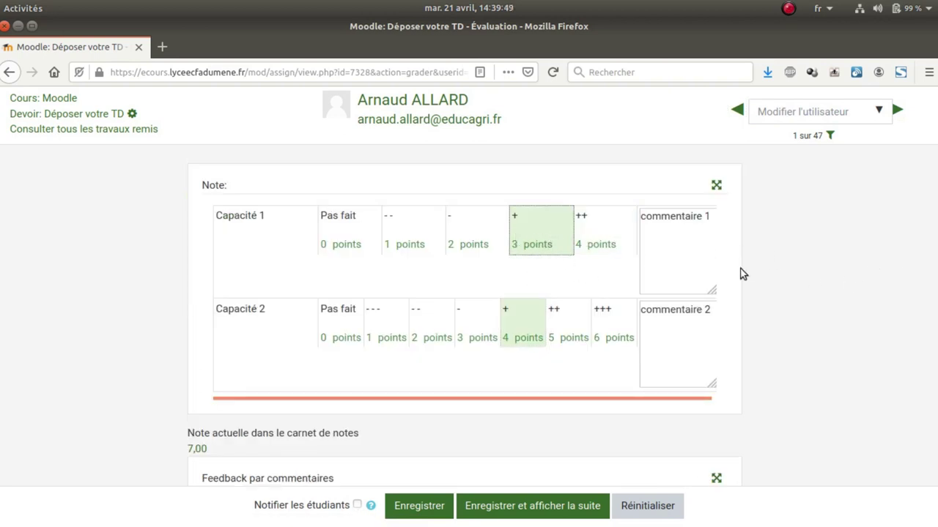
left_click(513, 238)
left_click(527, 335)
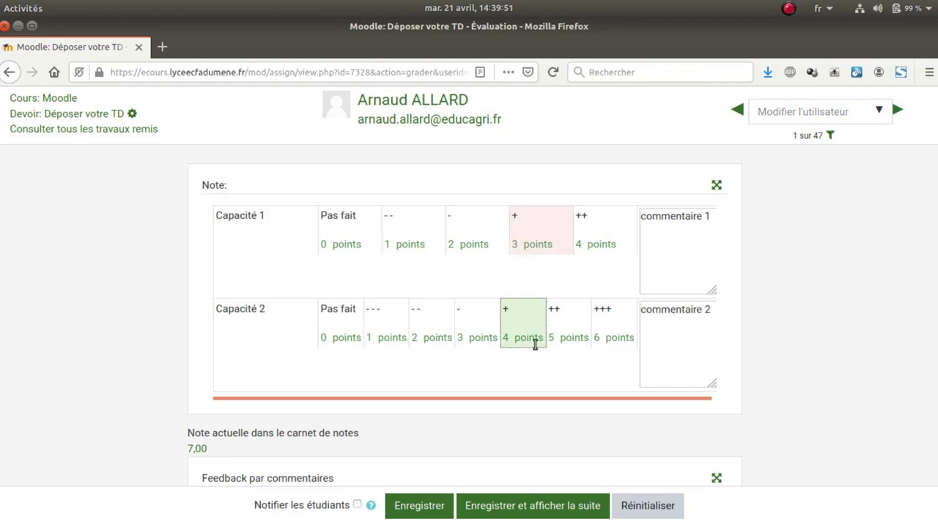
double_click(673, 310)
key("BackSpace")
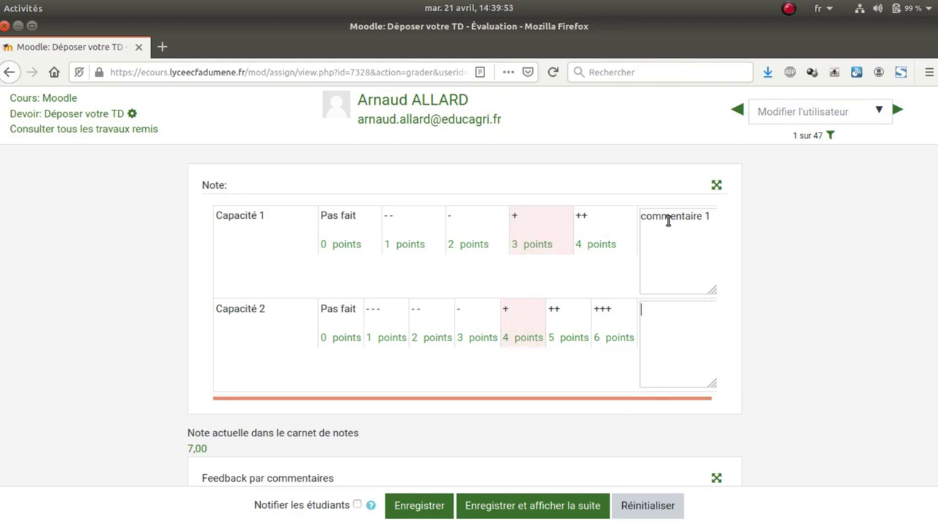
triple_click(667, 217)
key("BackSpace")
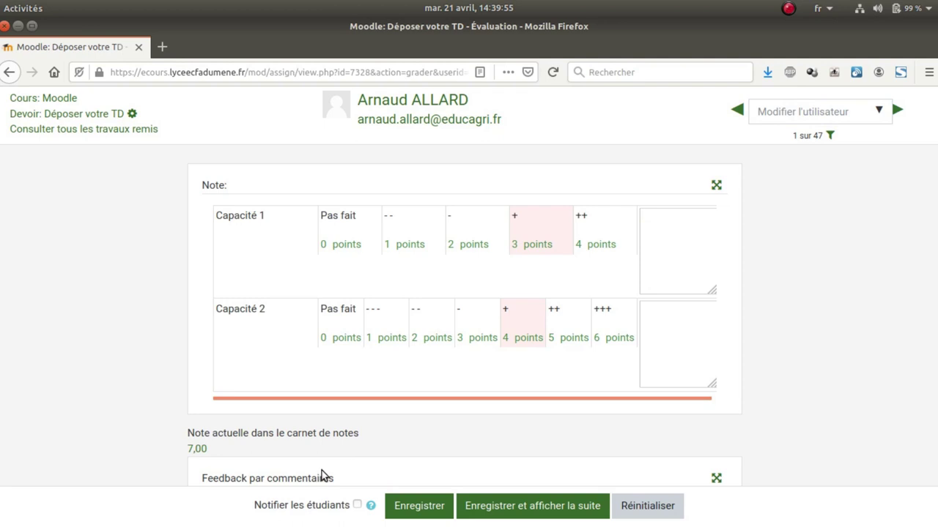
Erase the feedback comment and save the student's cleared evaluation.
scroll(320, 447, "down", 3)
triple_click(289, 437)
key("BackSpace")
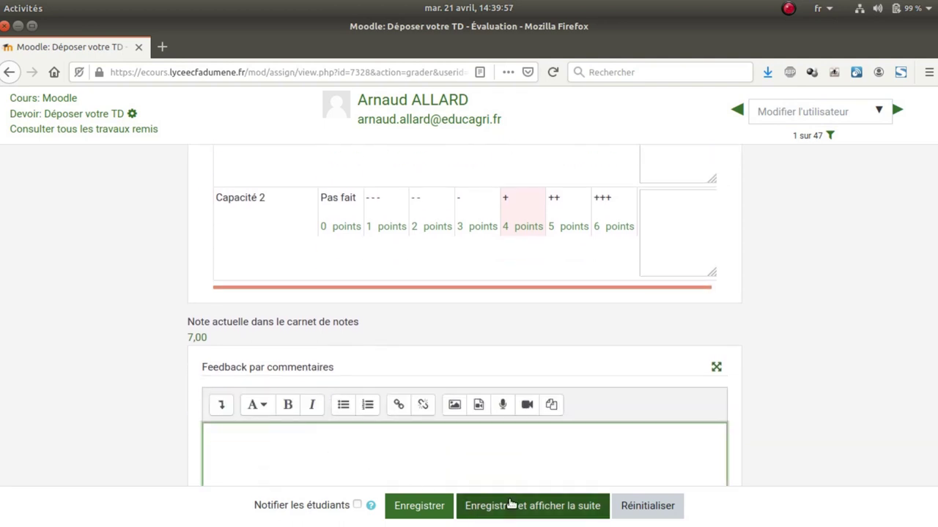
left_click(419, 505)
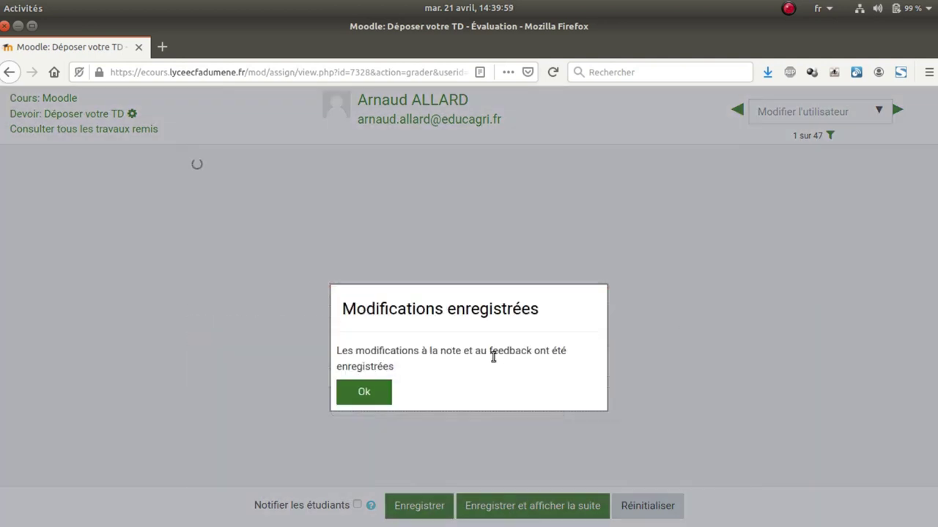
left_click(377, 393)
scroll(754, 251, "down", 5)
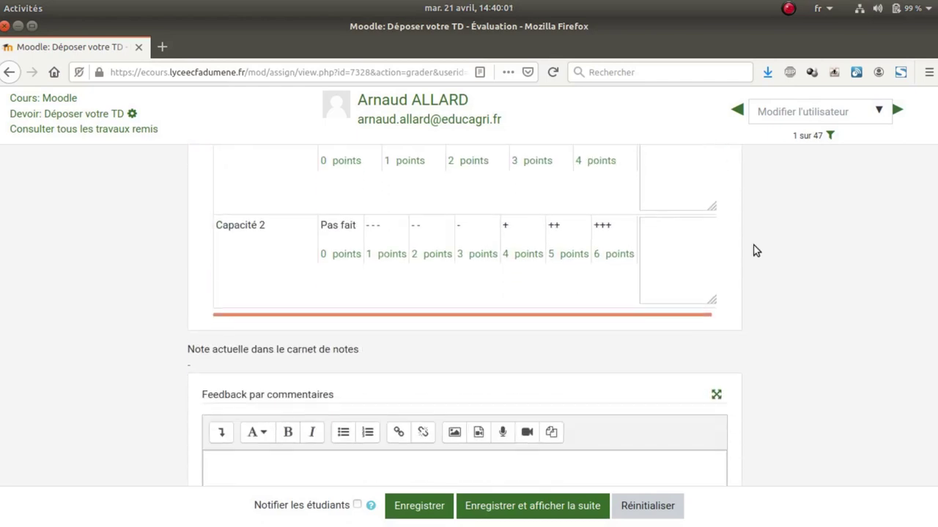
scroll(758, 261, "up", 3)
scroll(759, 257, "up", 3)
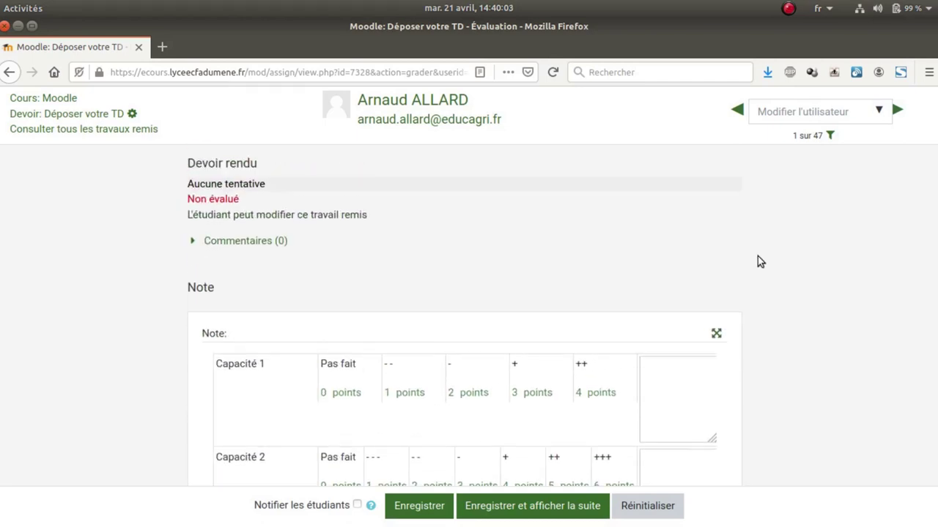
Return to the "Déposer votre TD" assignment page and open the assignment's settings.
left_click(102, 117)
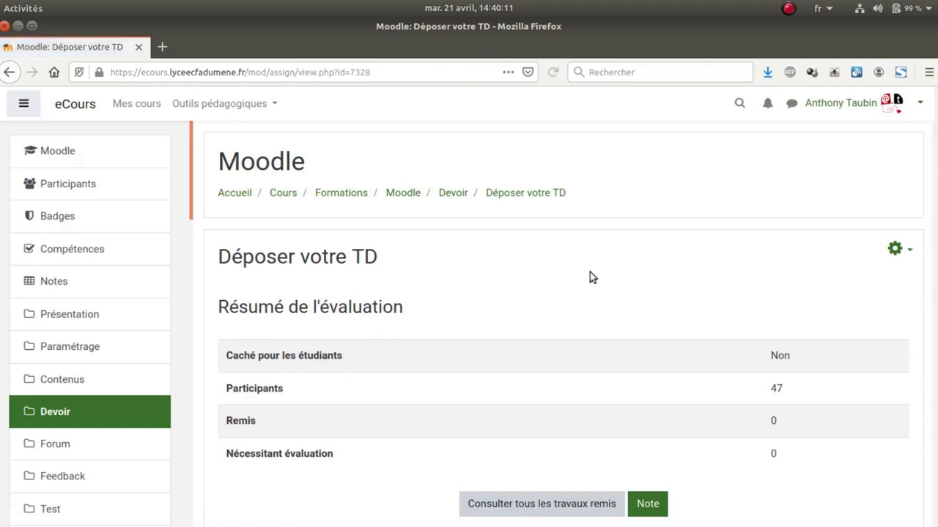
scroll(714, 283, "down", 3)
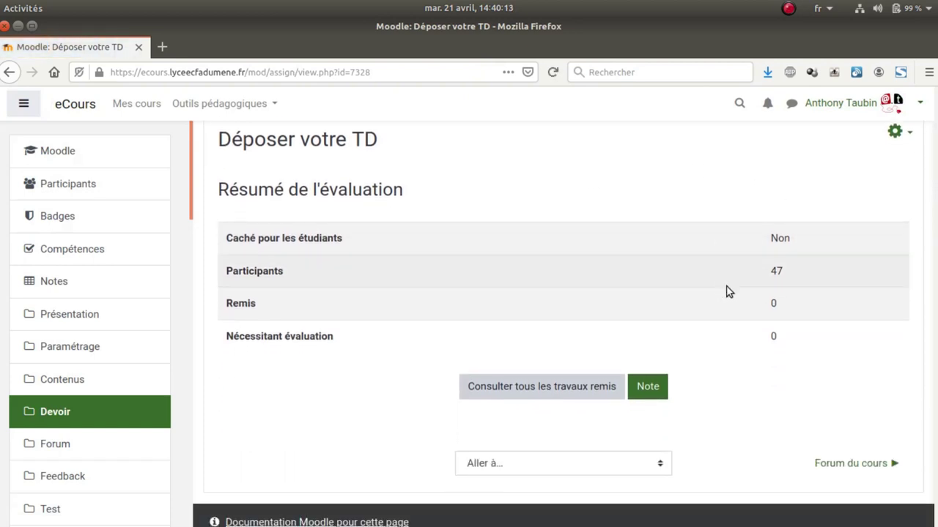
scroll(726, 291, "up", 3)
left_click(912, 248)
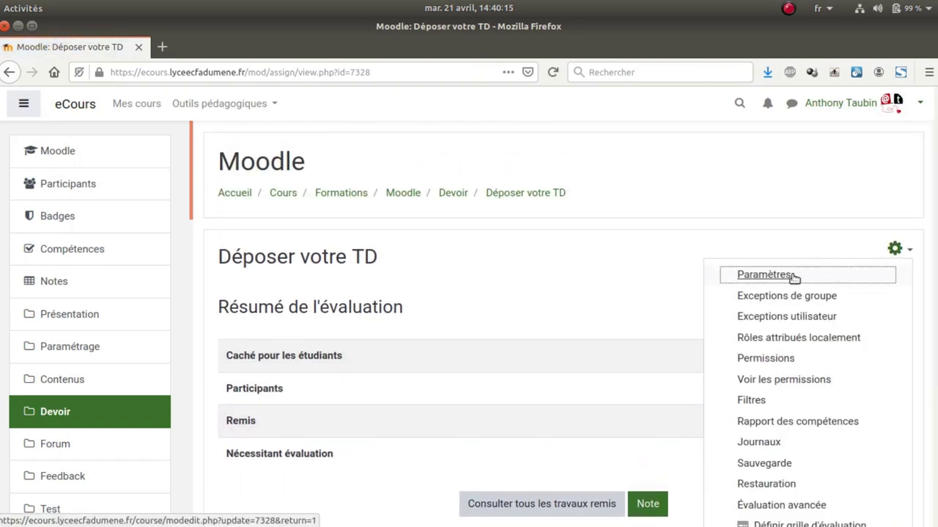
left_click(791, 274)
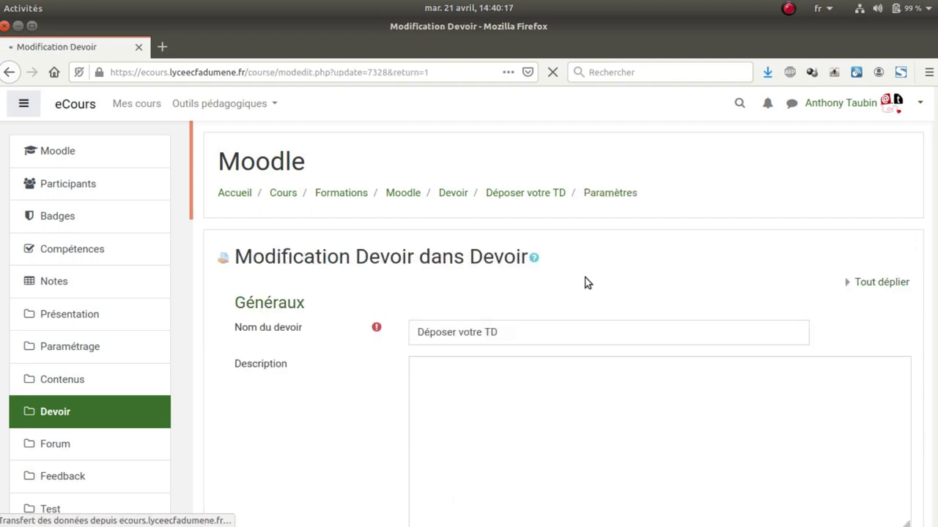
Expand the "Types de feedback" section of the assignment's settings to view its options.
scroll(306, 312, "down", 2)
scroll(310, 317, "down", 10)
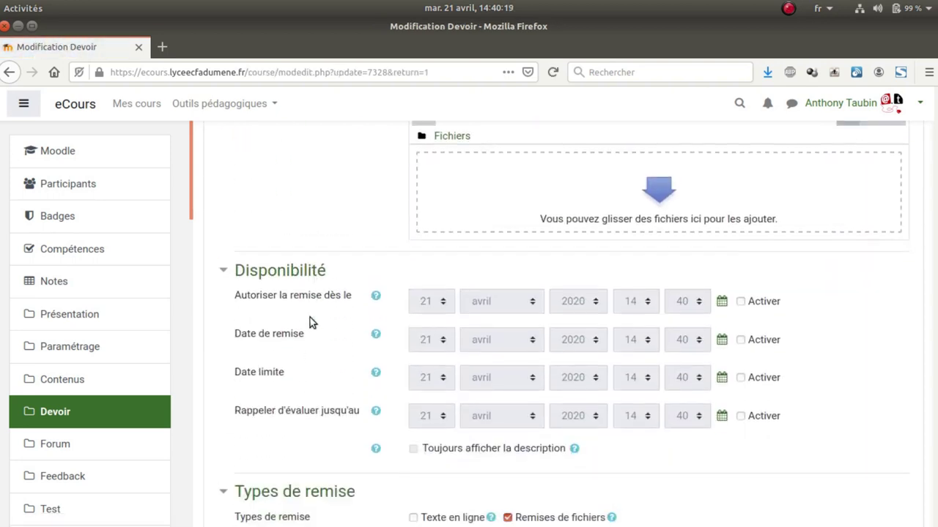
scroll(310, 317, "down", 3)
scroll(310, 320, "up", 1)
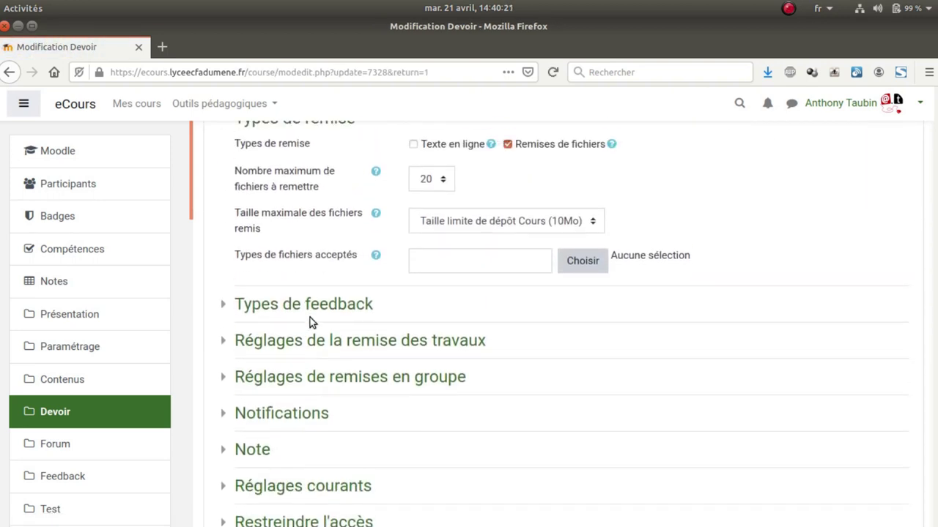
left_click(246, 309)
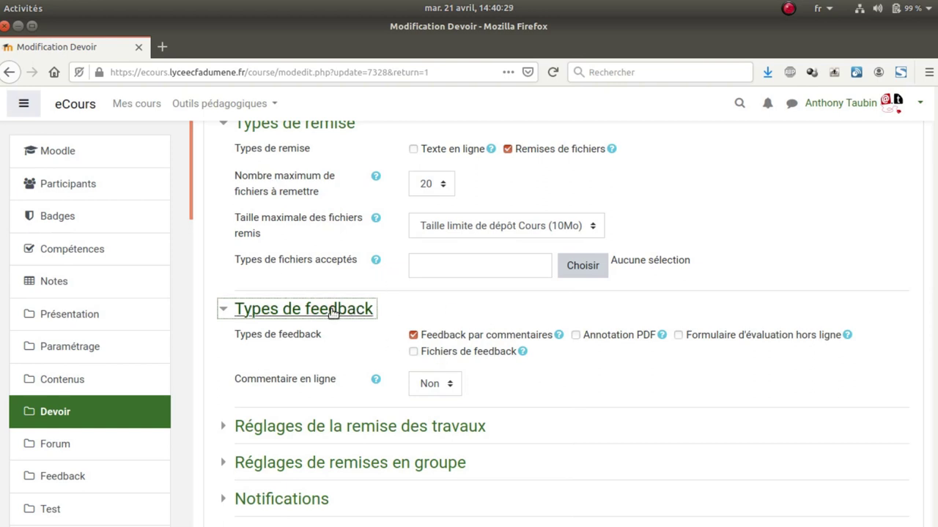
Set the default for "Notifier les étudiants" to Non in the assignment's notification settings, then save and return to the course.
scroll(344, 351, "down", 4)
left_click(339, 351)
scroll(396, 359, "down", 4)
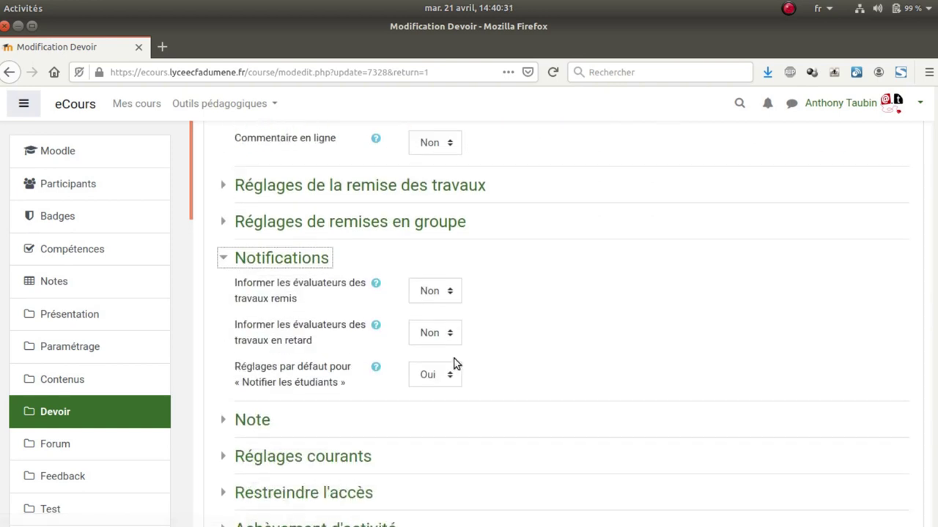
left_click(432, 303)
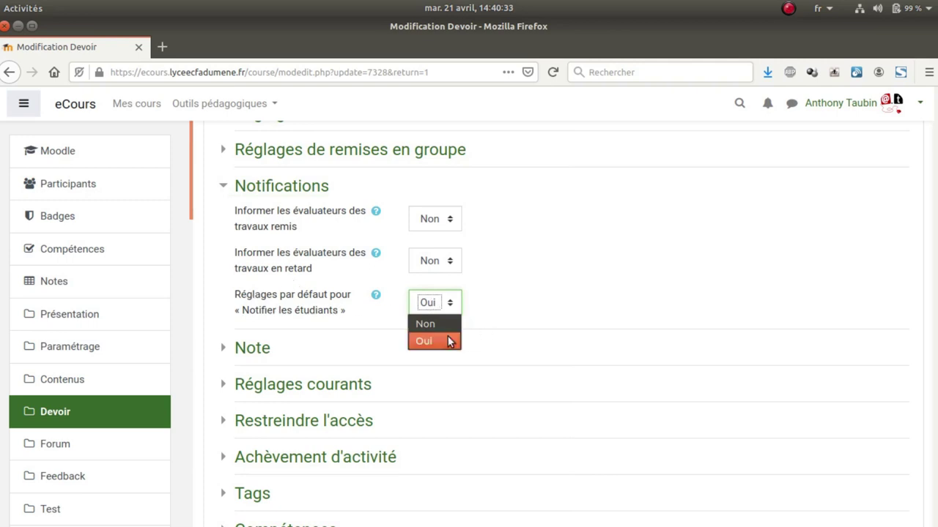
left_click(480, 309)
scroll(480, 314, "down", 5)
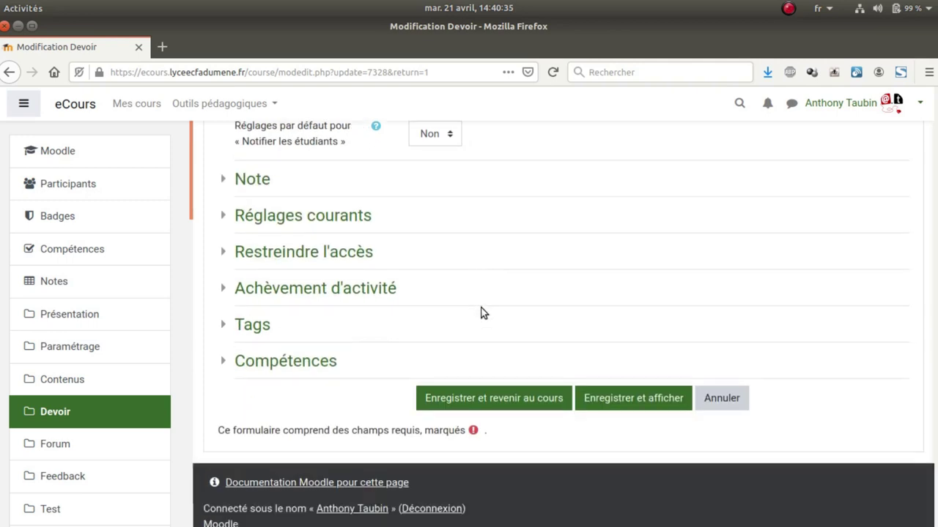
left_click(518, 352)
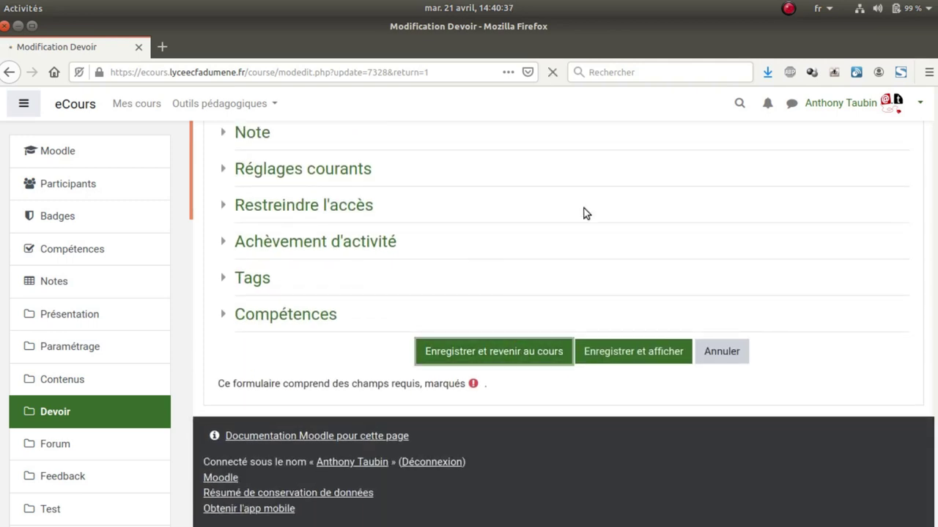